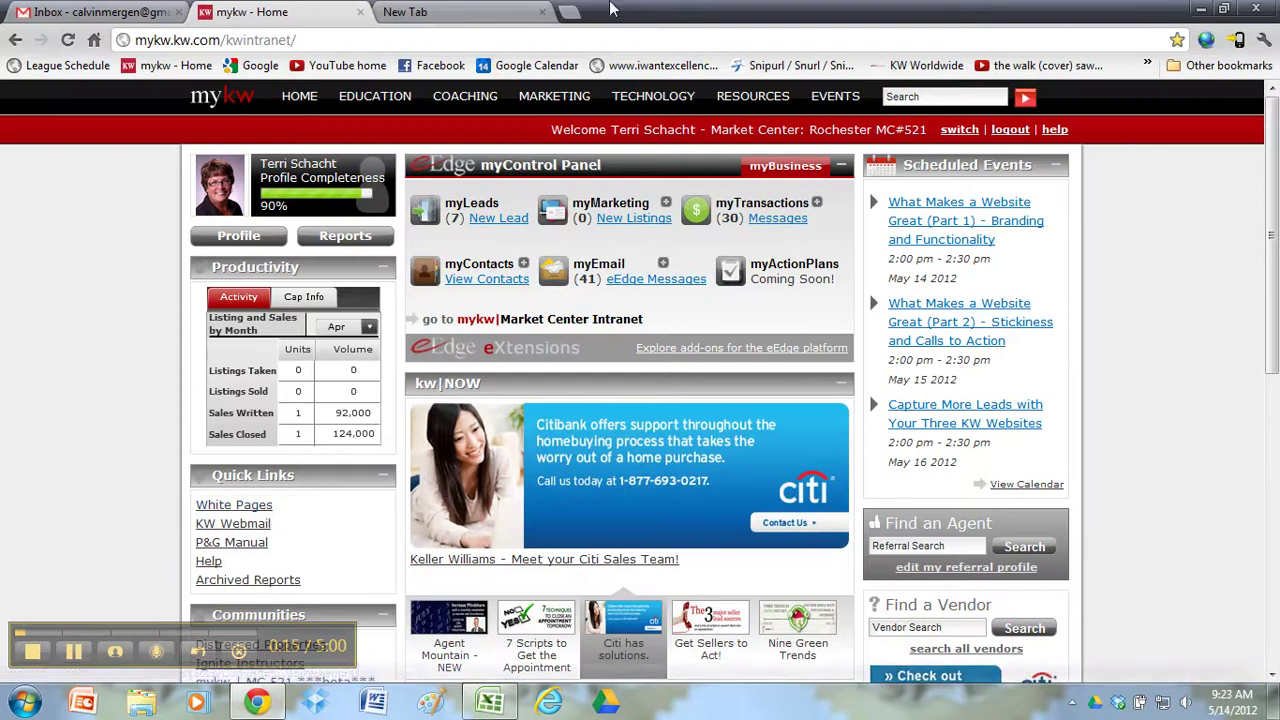
# - Open the campaign manager from myMarketing and start building a new Basic campaign
pyautogui.moveTo(612, 100)
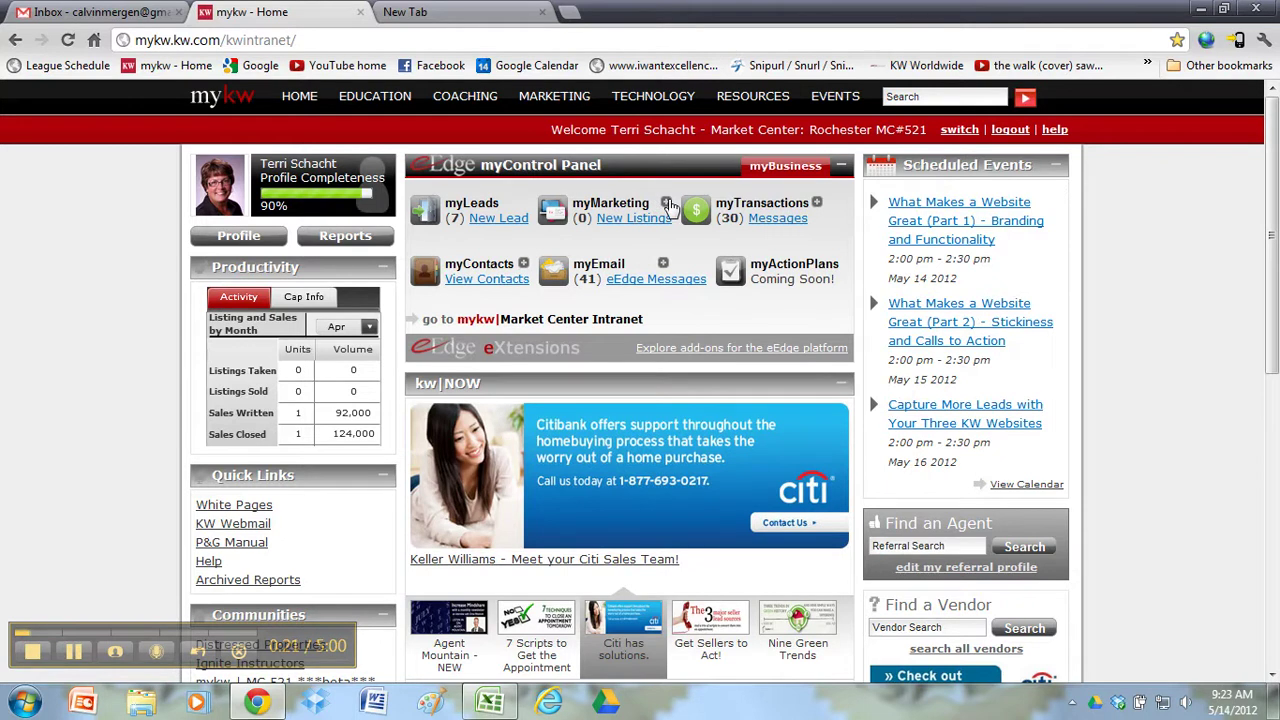
pyautogui.click(667, 203)
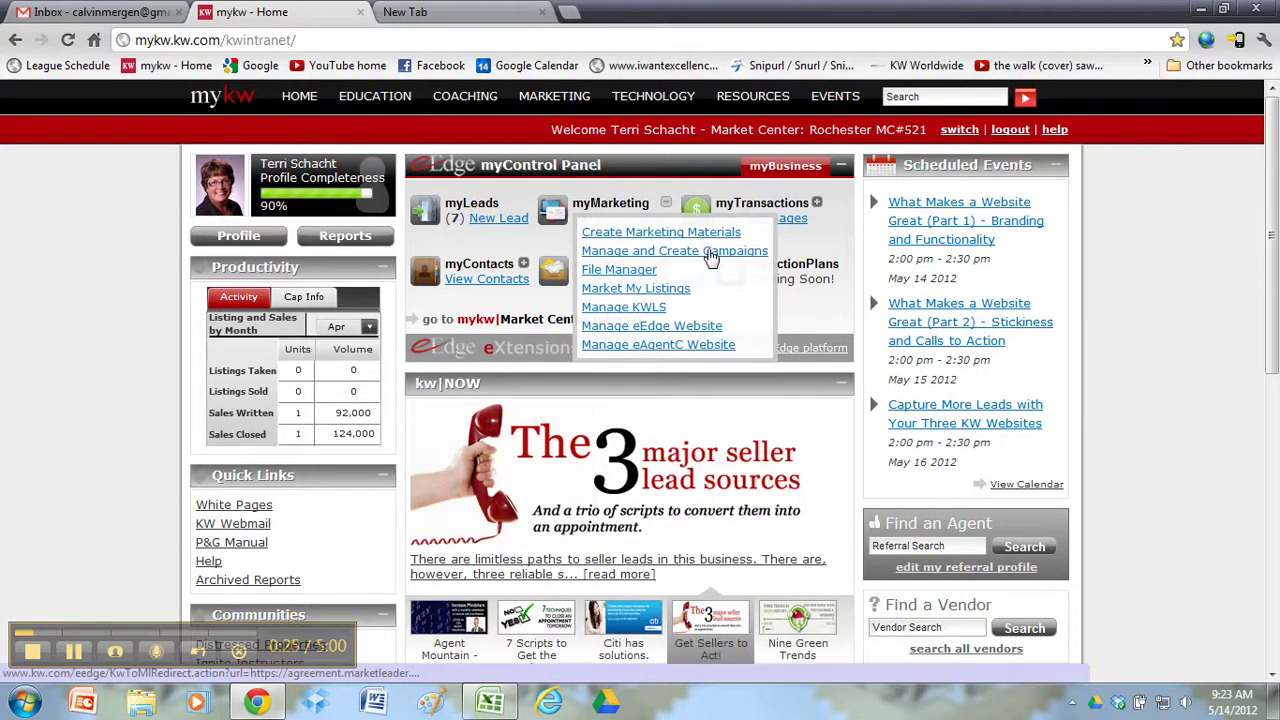
pyautogui.click(710, 251)
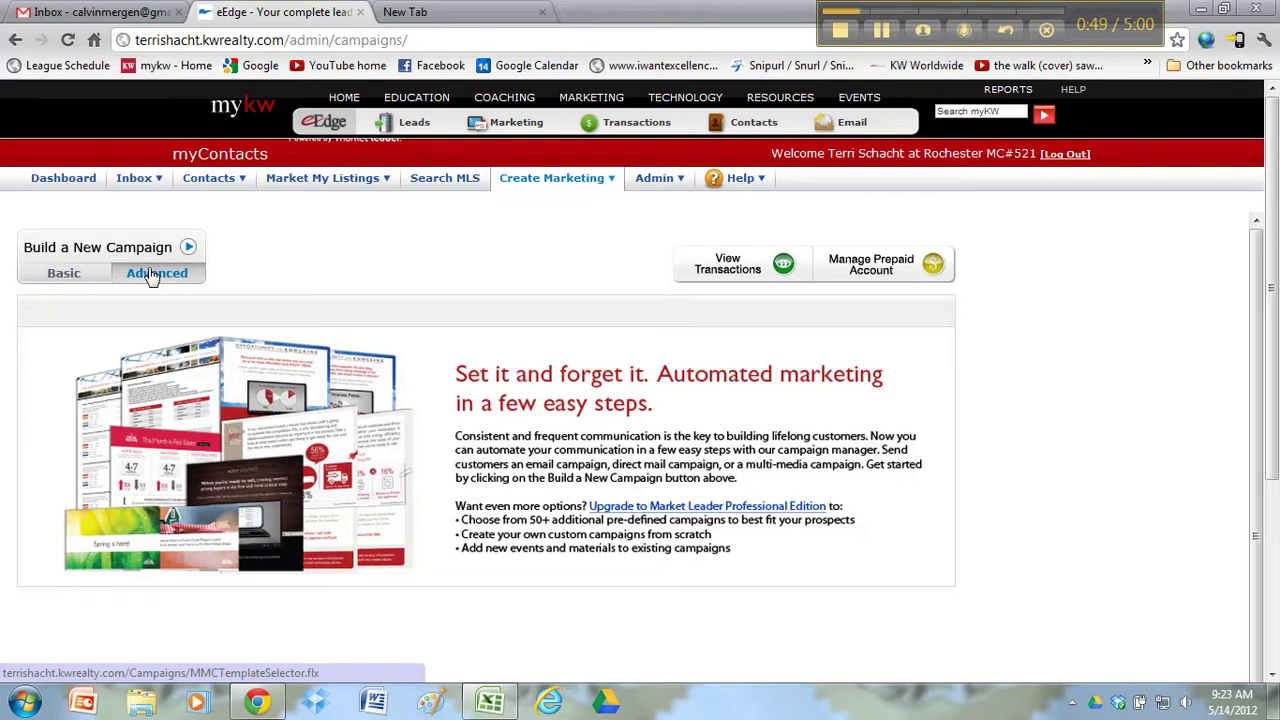
pyautogui.click(63, 276)
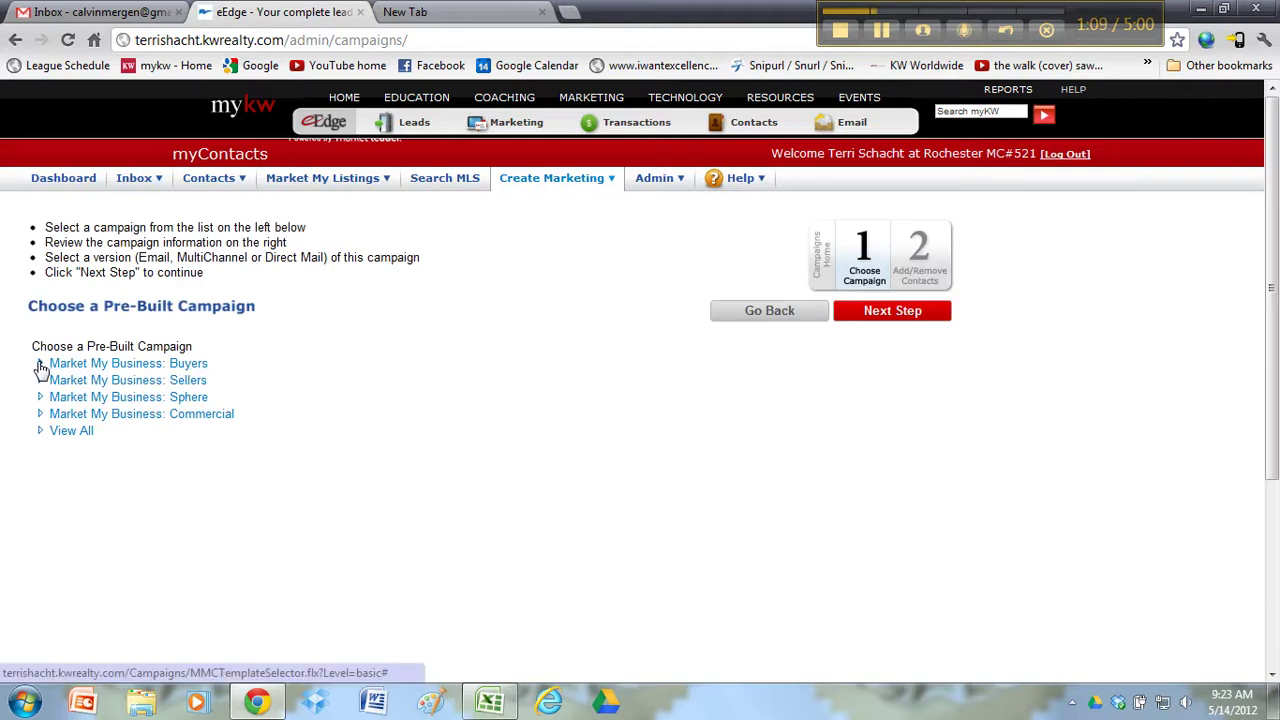
# - Review the versions and campaign elements of the buyers campaign "8x8 Buyer: Now is the Time to Buy"
pyautogui.click(40, 366)
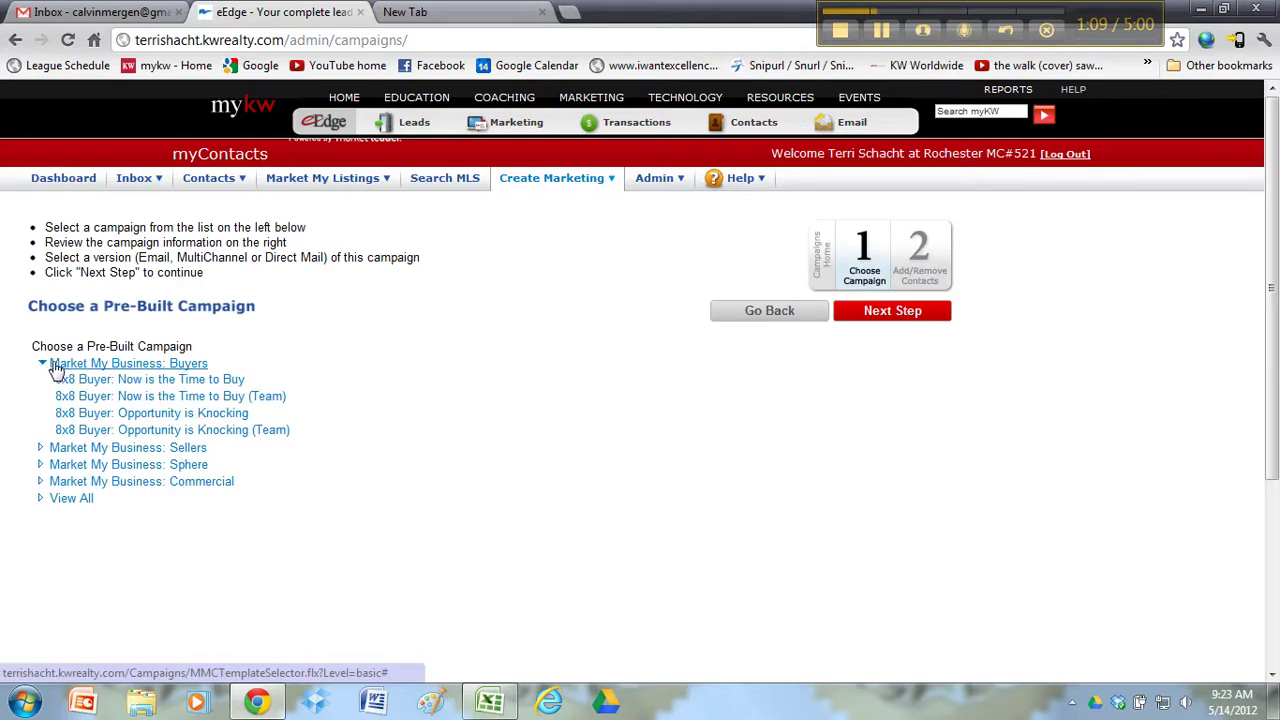
pyautogui.click(186, 381)
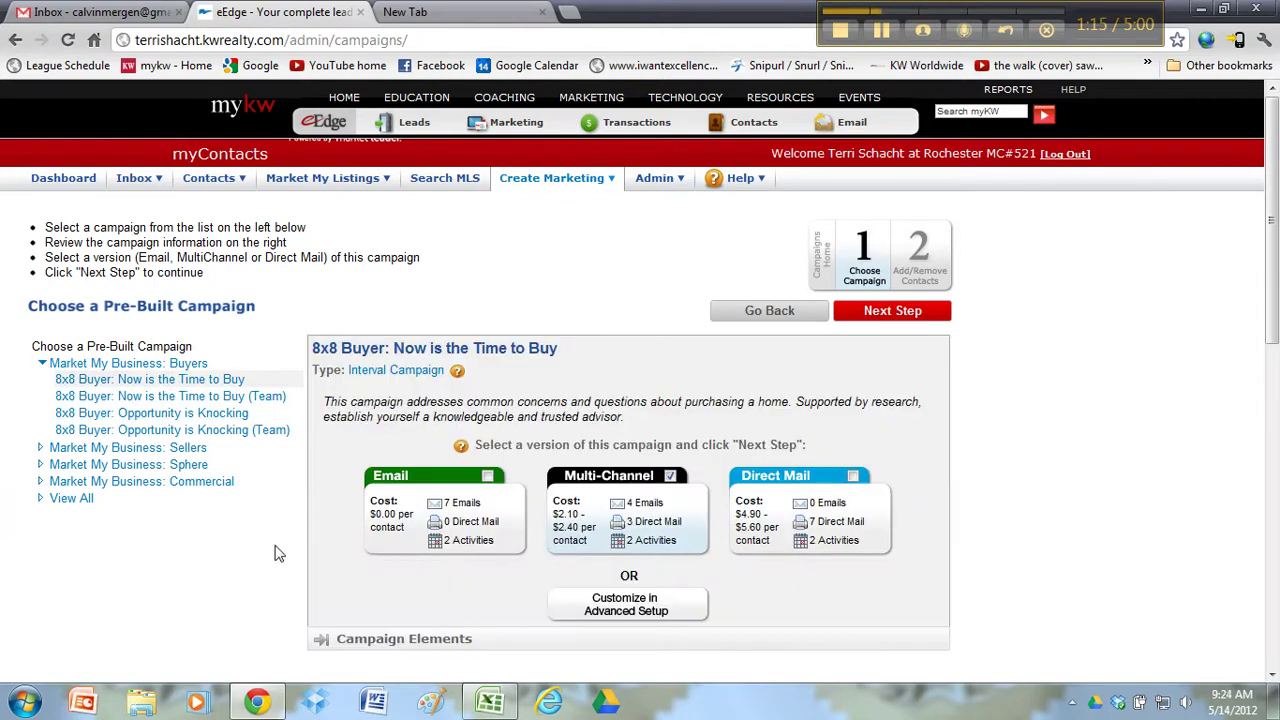
pyautogui.scroll(-3, 300, 500)
pyautogui.scroll(3, 300, 500)
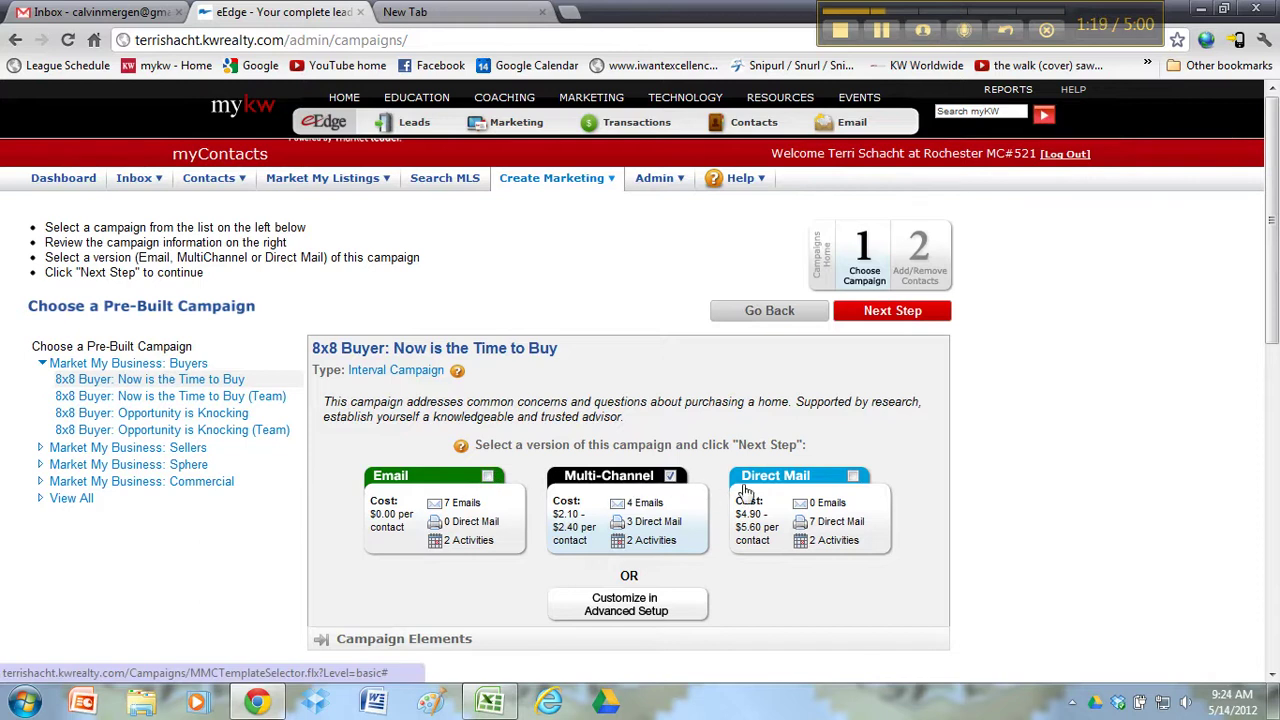
pyautogui.scroll(-3, 871, 487)
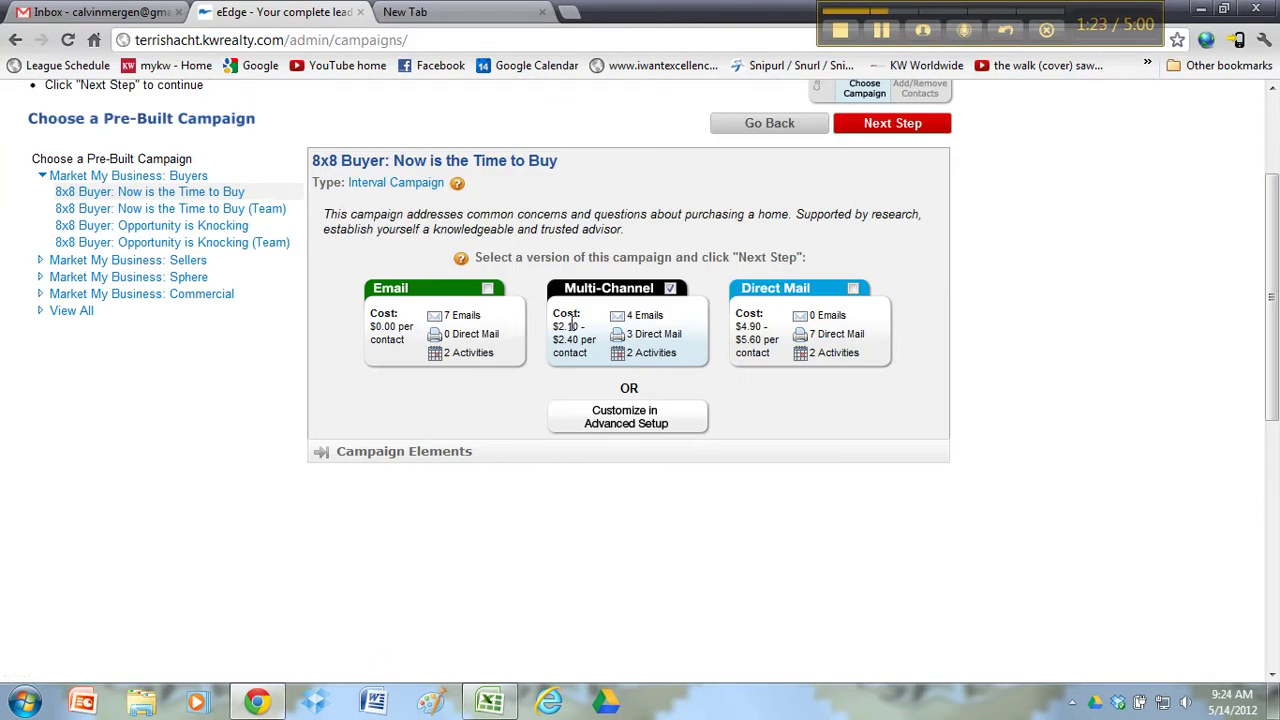
pyautogui.click(316, 452)
pyautogui.scroll(-5, 280, 449)
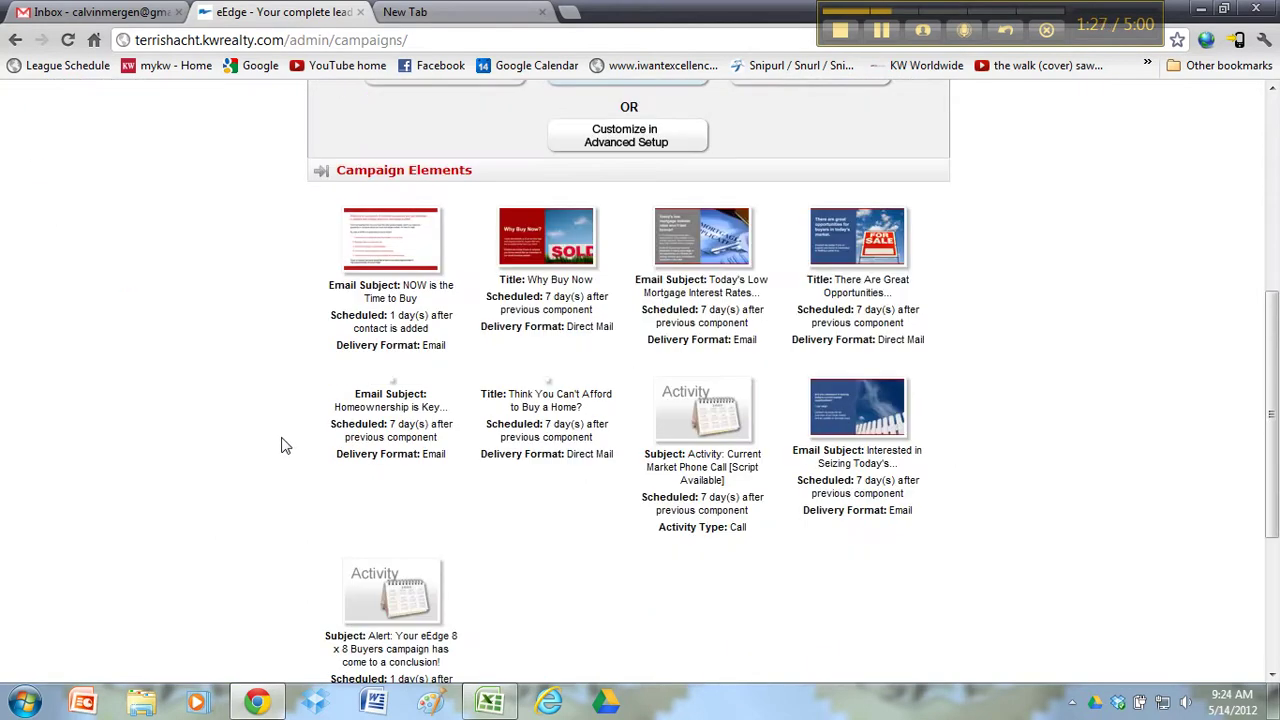
pyautogui.scroll(5, 285, 400)
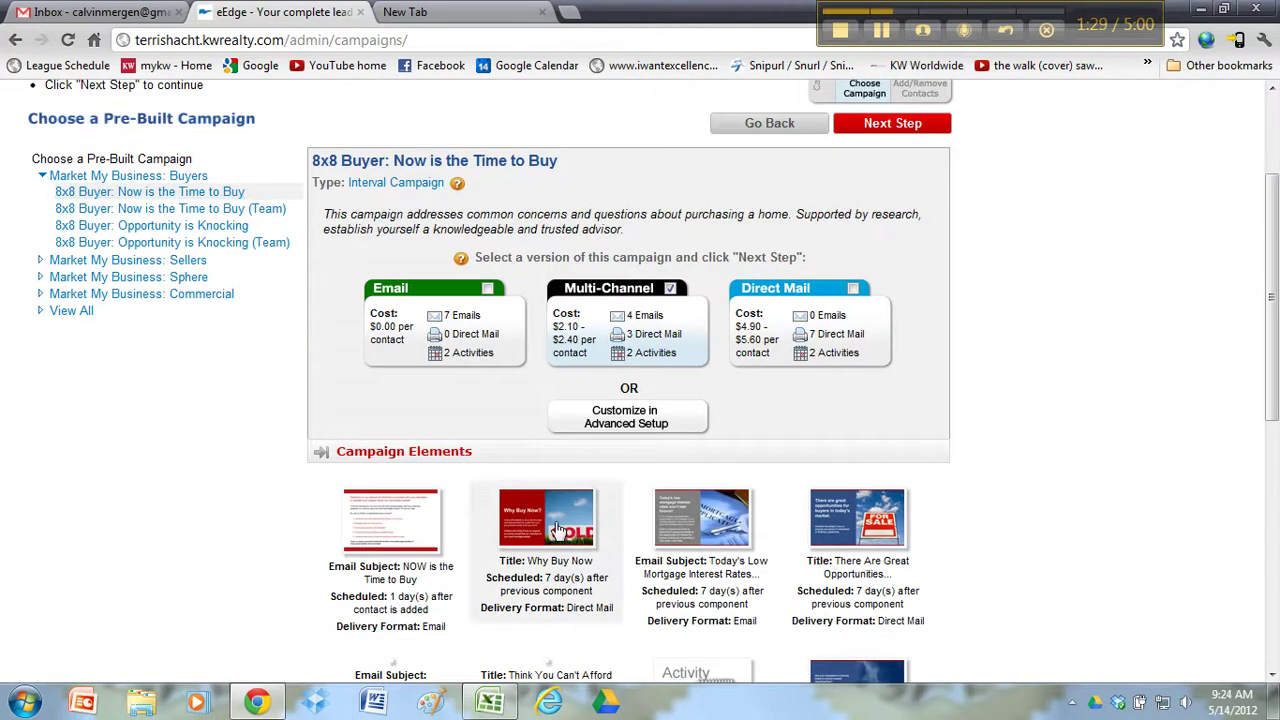
pyautogui.scroll(-5, 600, 495)
pyautogui.scroll(3, 652, 430)
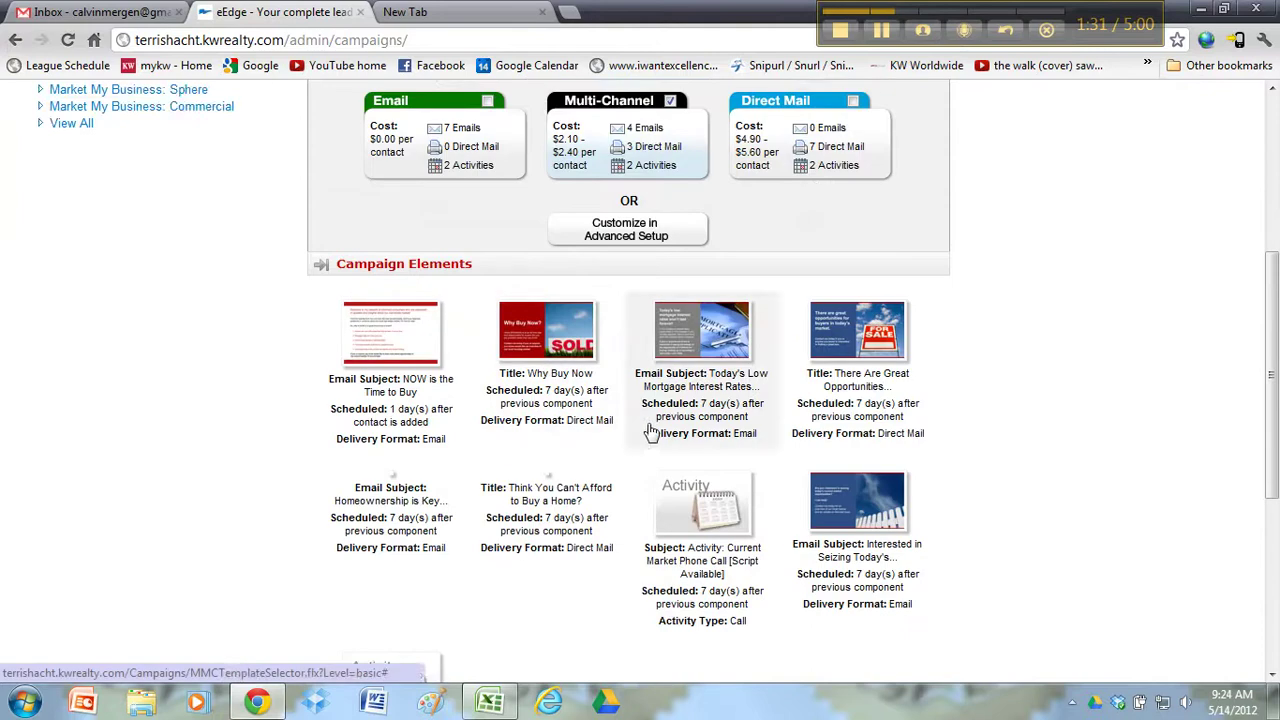
pyautogui.scroll(3, 652, 430)
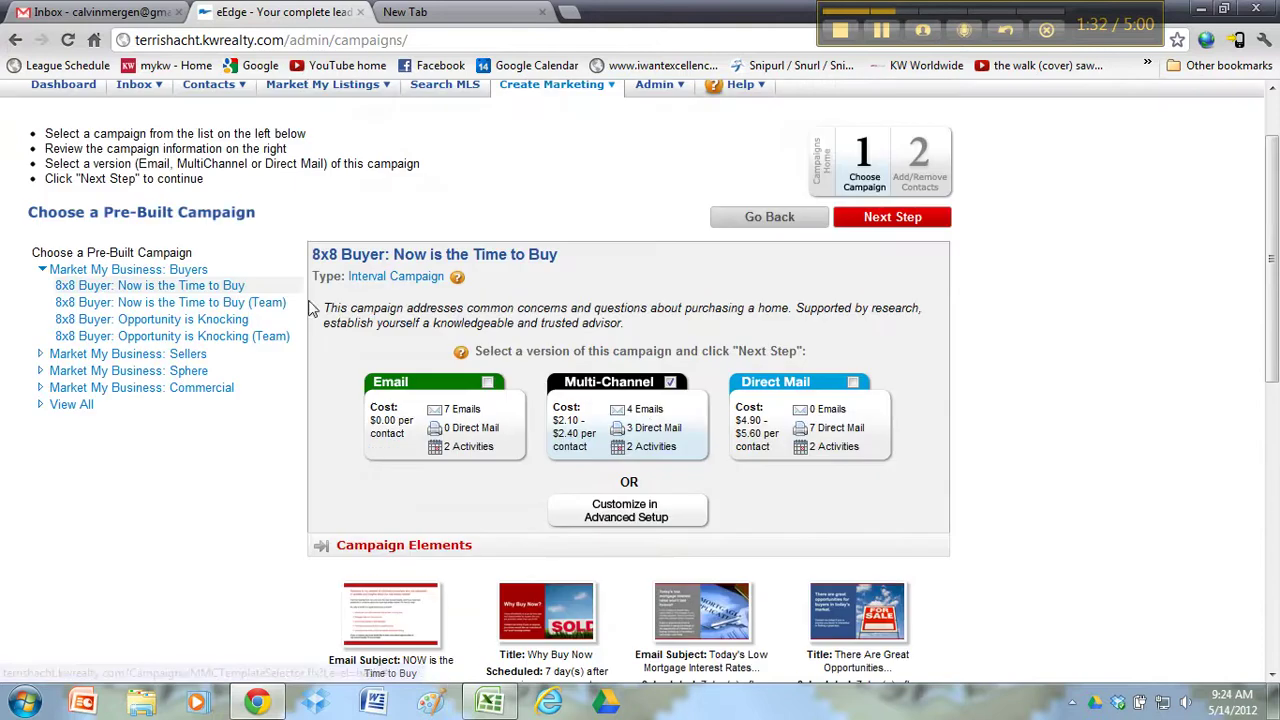
# - Select the "8x8 Buyer: Opportunity is Knocking" campaign and expand its campaign elements
pyautogui.click(200, 319)
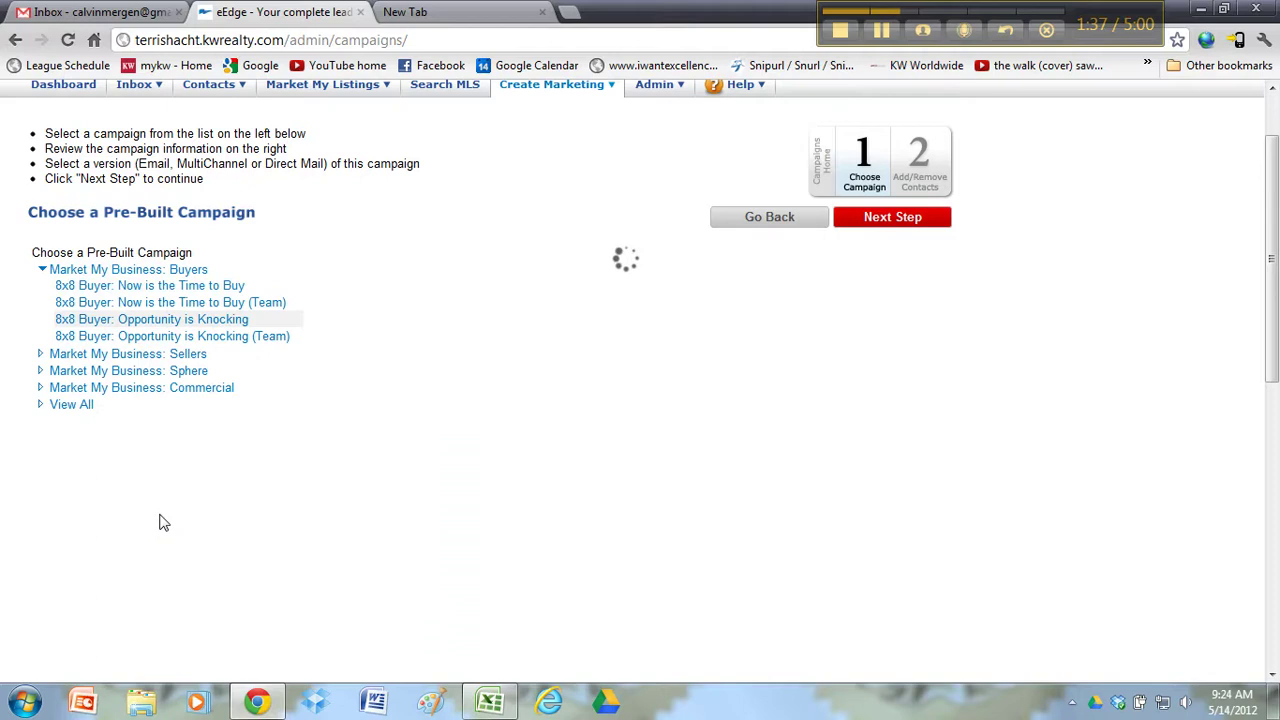
pyautogui.scroll(-2, 164, 520)
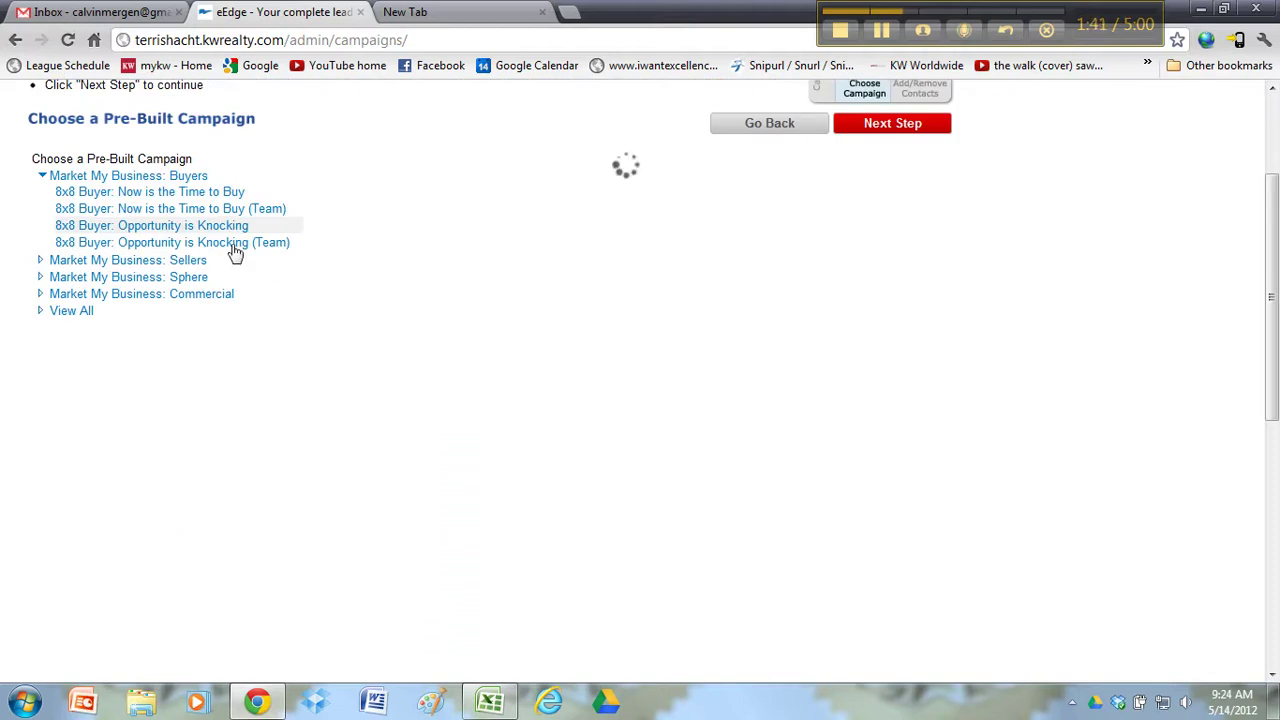
pyautogui.click(212, 226)
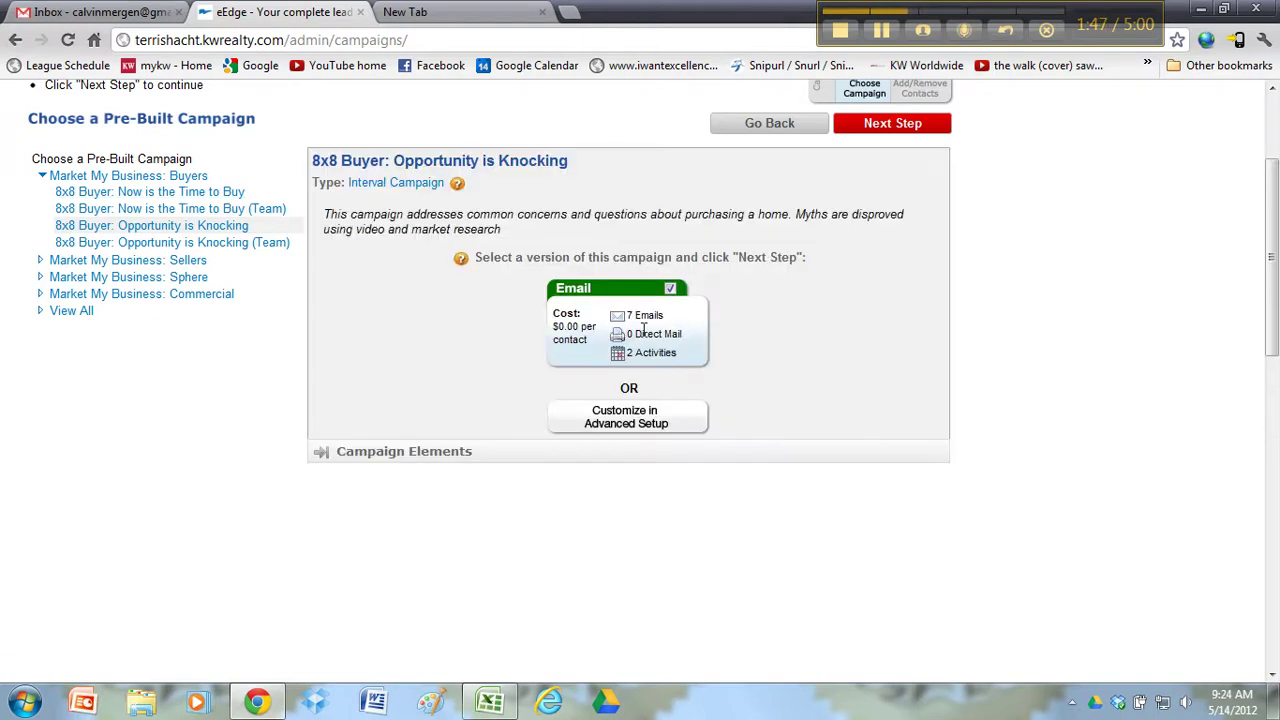
pyautogui.click(319, 452)
# - Examine the scheduled emails and activities in the Opportunity is Knocking campaign elements
pyautogui.scroll(-2, 229, 457)
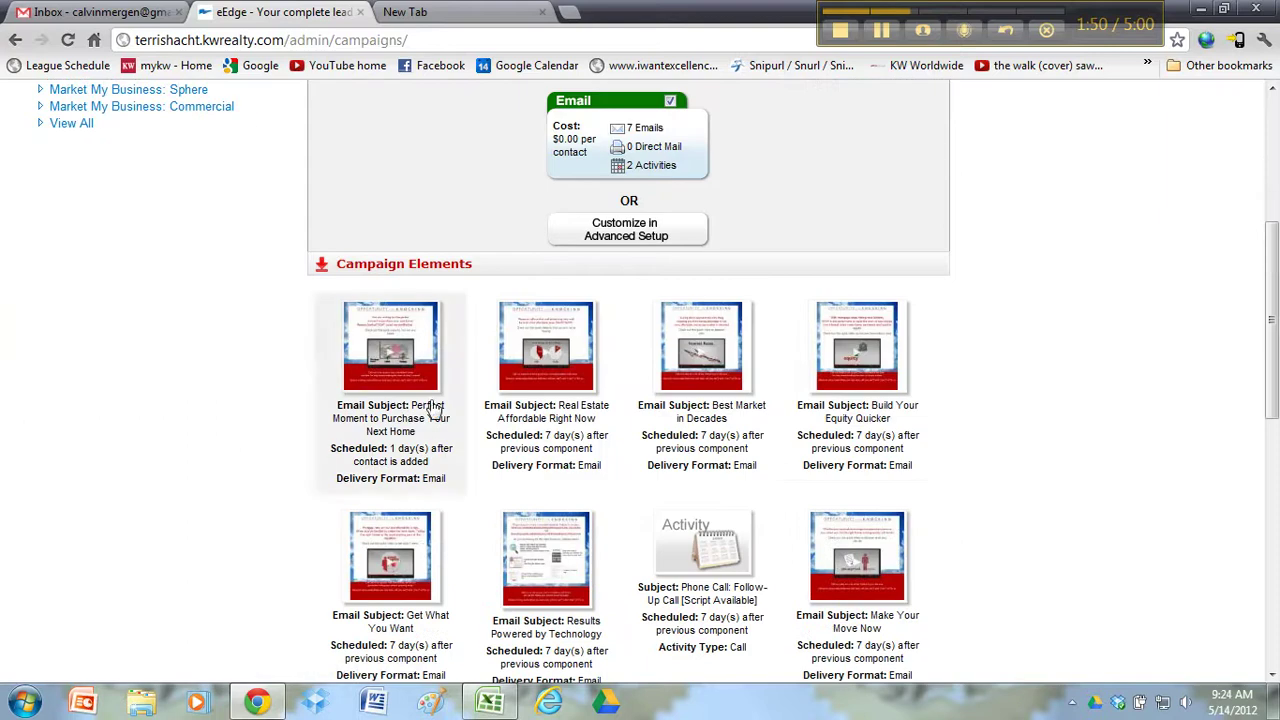
pyautogui.rightClick(893, 443)
pyautogui.click(1051, 337)
pyautogui.scroll(-2, 1045, 345)
pyautogui.scroll(3, 617, 318)
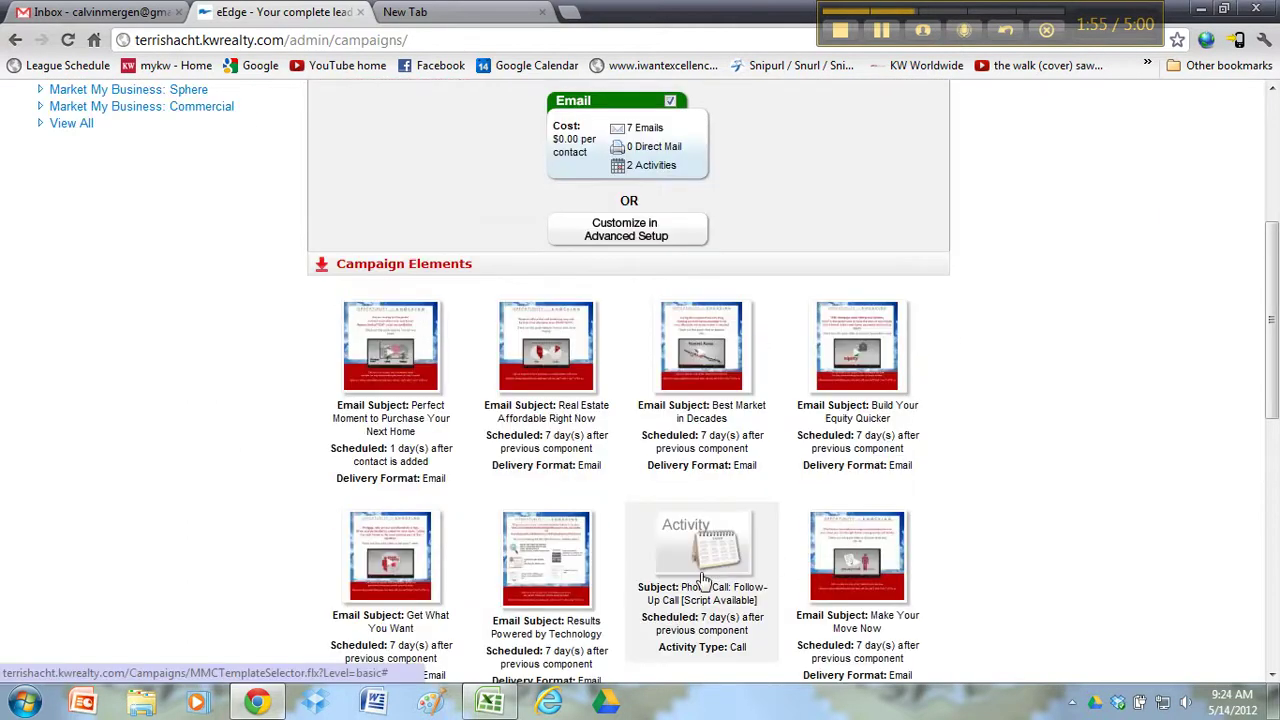
pyautogui.scroll(-4, 700, 555)
pyautogui.scroll(-1, 449, 337)
pyautogui.scroll(5, 500, 360)
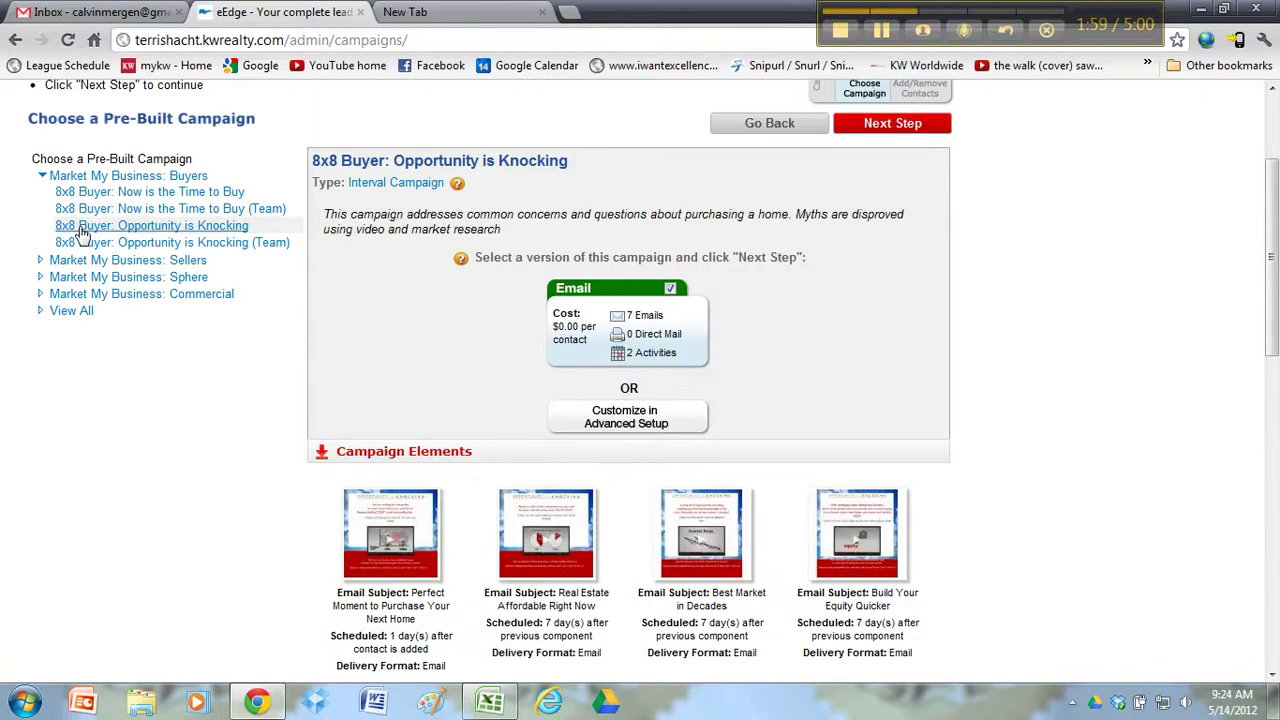
pyautogui.scroll(-1, 889, 402)
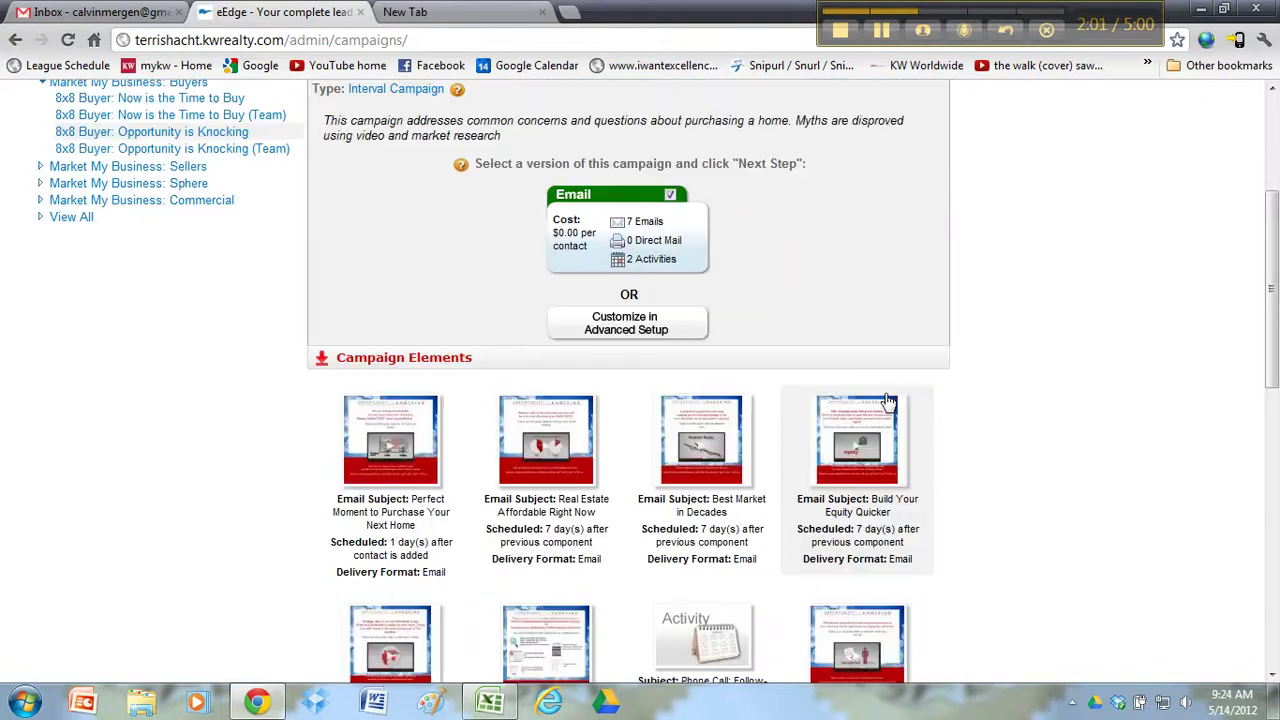
# - Continue to the Add/Remove Contacts stage and select the 8x8 Buyers group
pyautogui.scroll(2, 895, 330)
pyautogui.click(910, 220)
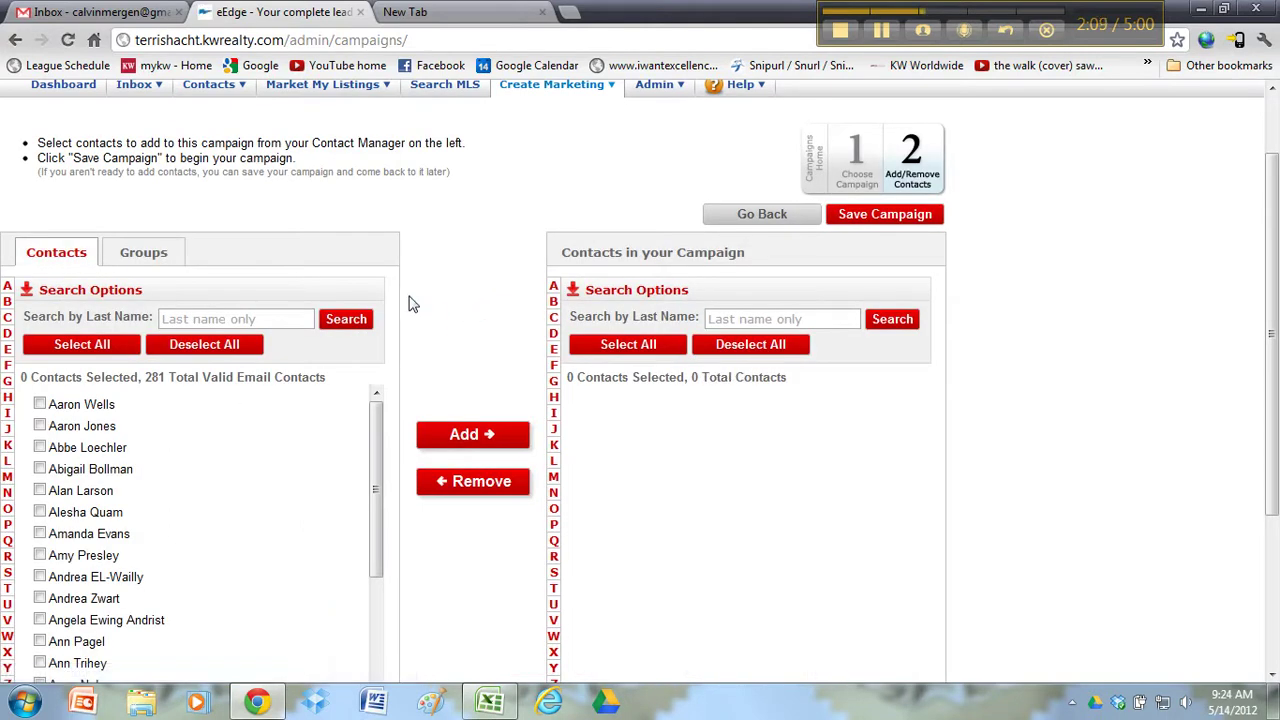
pyautogui.click(140, 252)
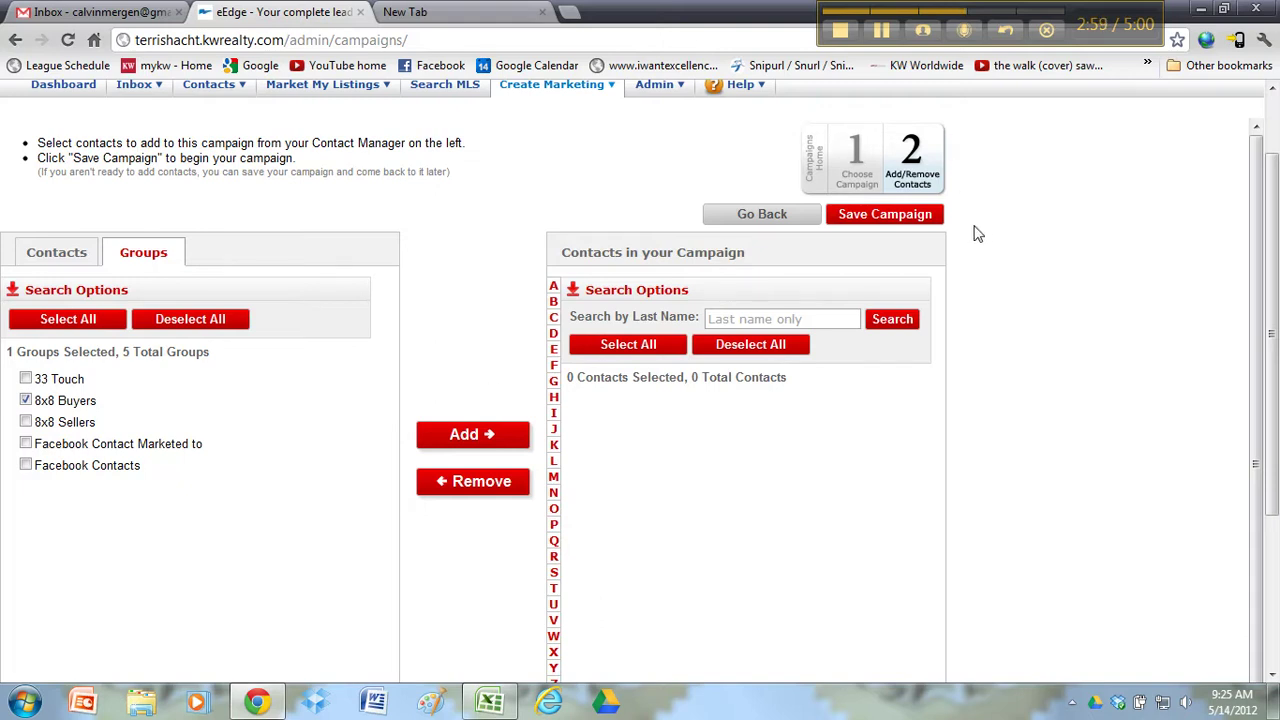
# - Save the buyer campaign without adding contacts and continue to the campaigns home
pyautogui.scroll(1, 458, 270)
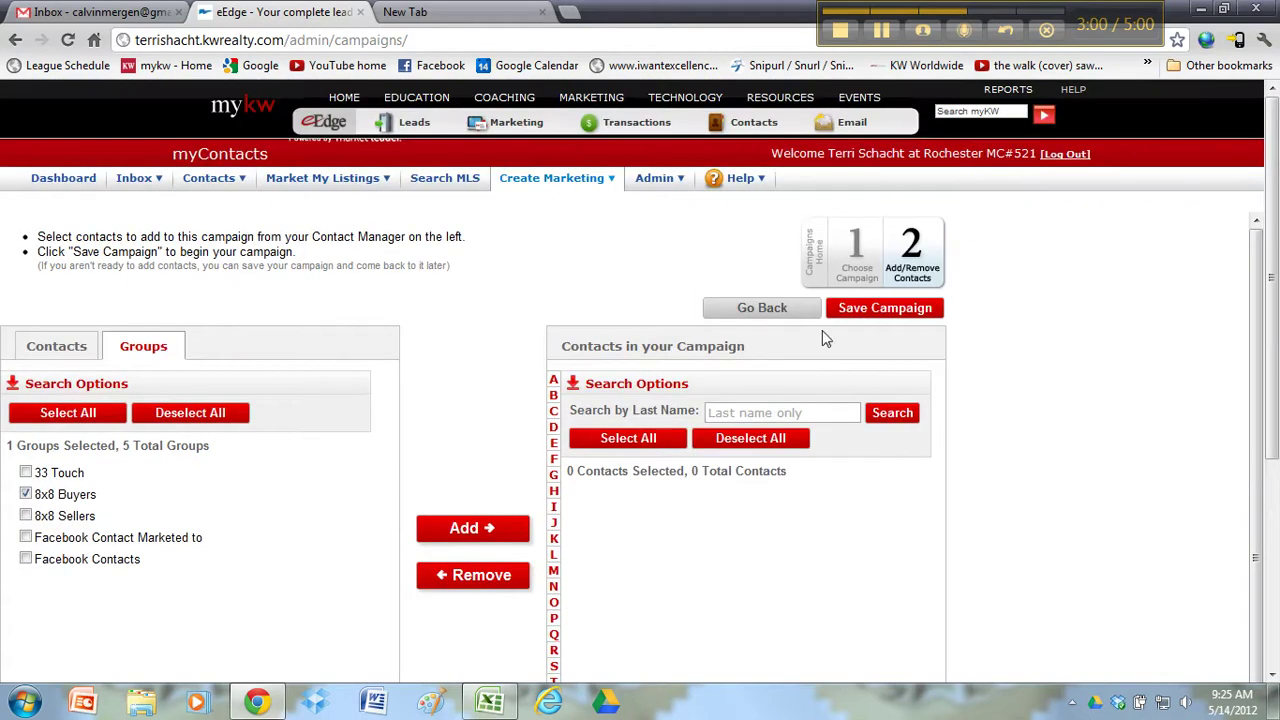
pyautogui.click(882, 312)
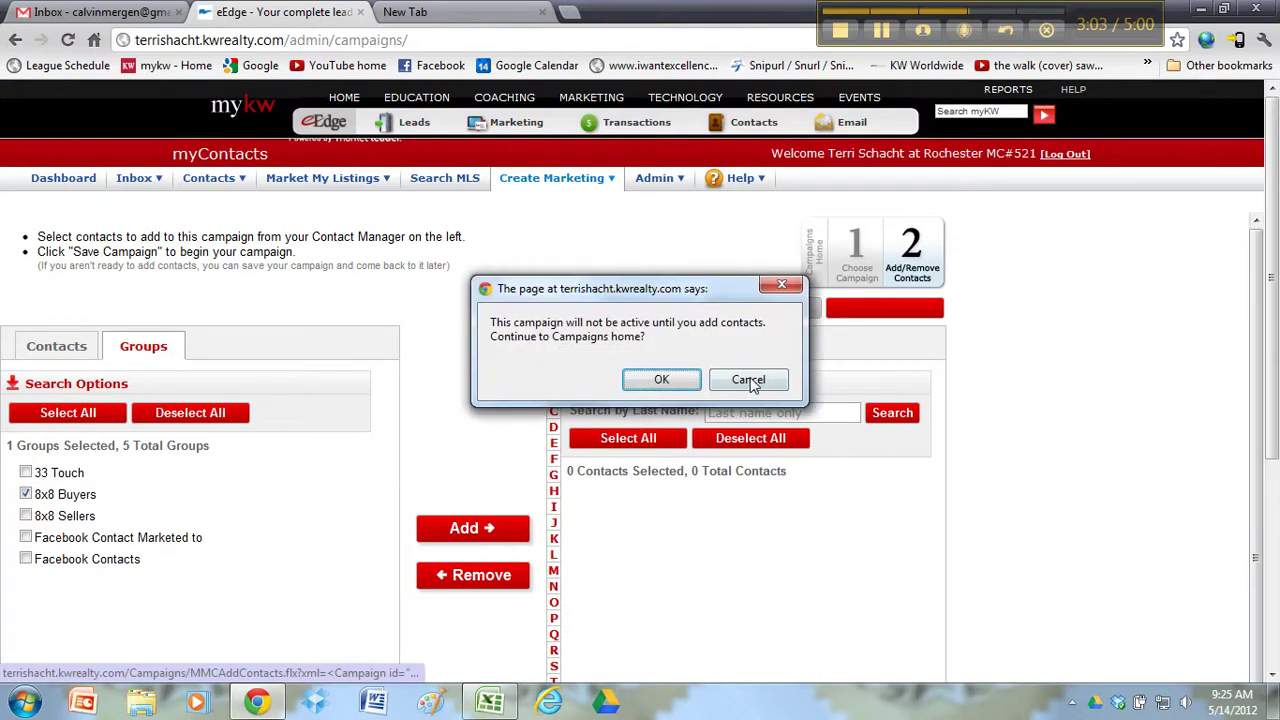
pyautogui.click(661, 379)
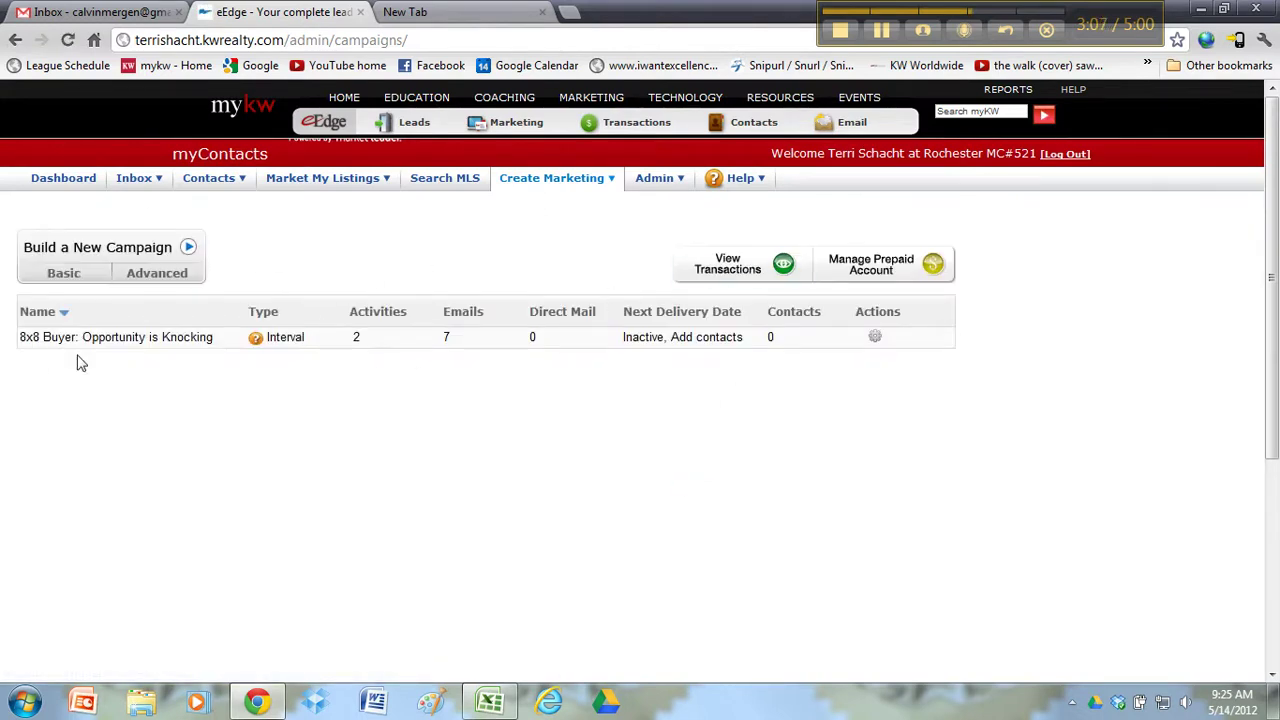
# - Start another Basic campaign, choosing "8x8 Seller: The Bottom Line" from the sellers group, and expand its campaign elements
pyautogui.click(48, 276)
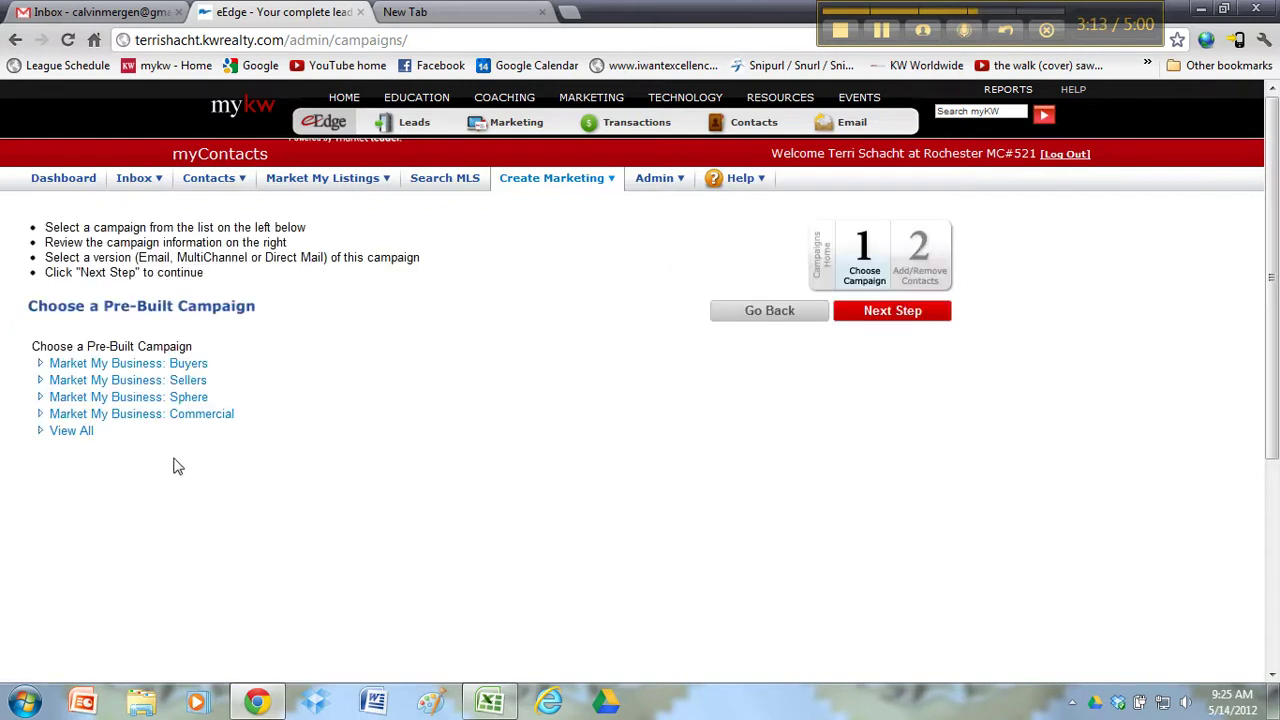
pyautogui.click(100, 380)
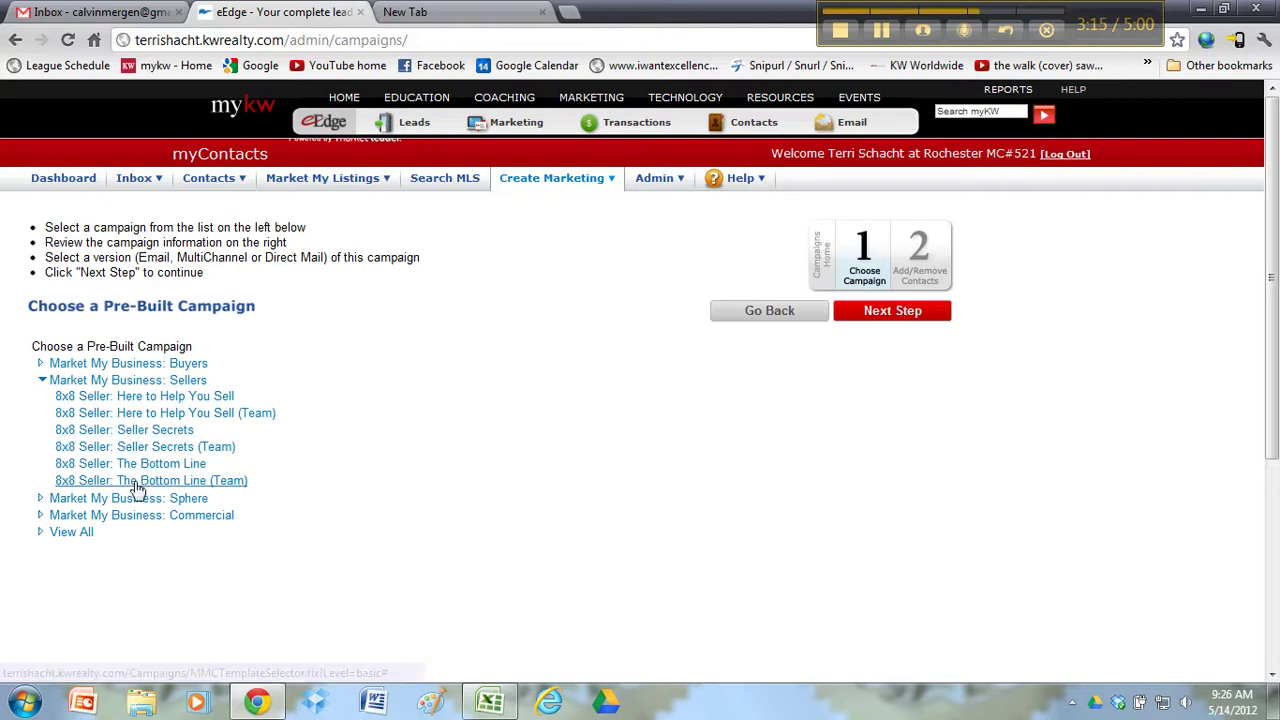
pyautogui.click(135, 464)
pyautogui.click(340, 623)
pyautogui.scroll(-5, 278, 550)
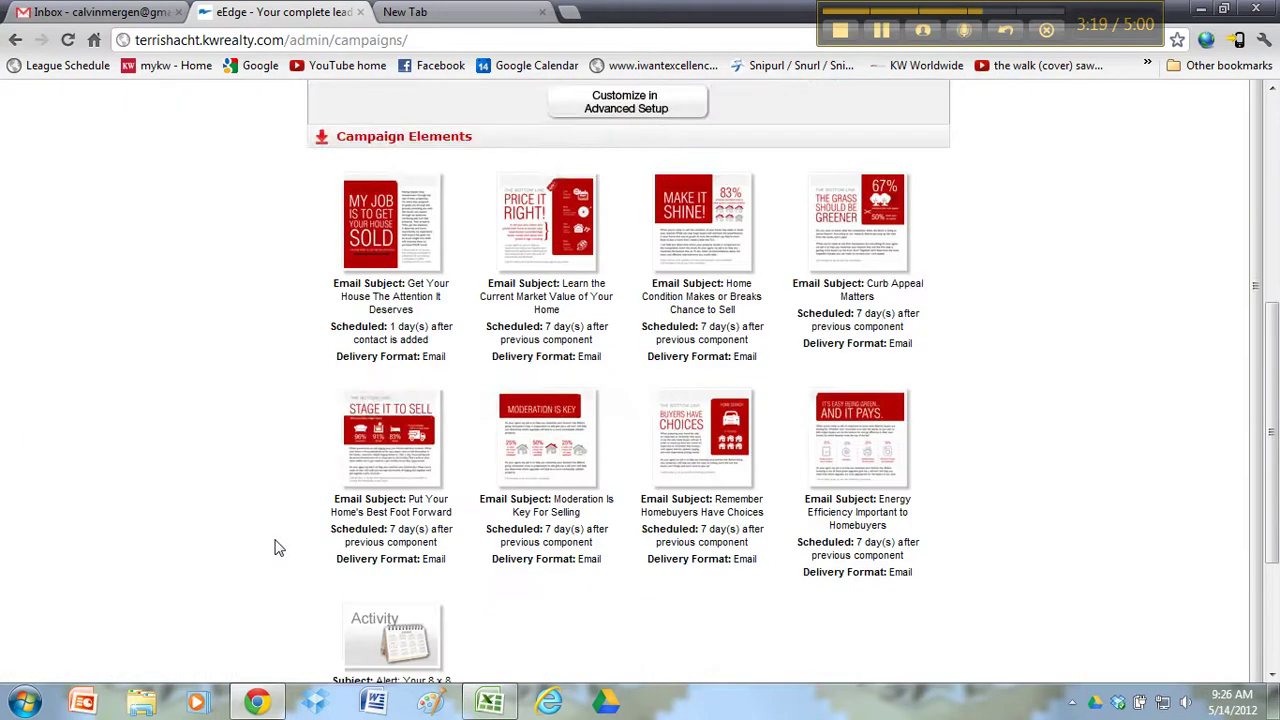
# - Look through the scheduled emails and activity in The Bottom Line campaign elements
pyautogui.scroll(-2, 278, 550)
pyautogui.scroll(4, 278, 550)
pyautogui.scroll(1, 276, 545)
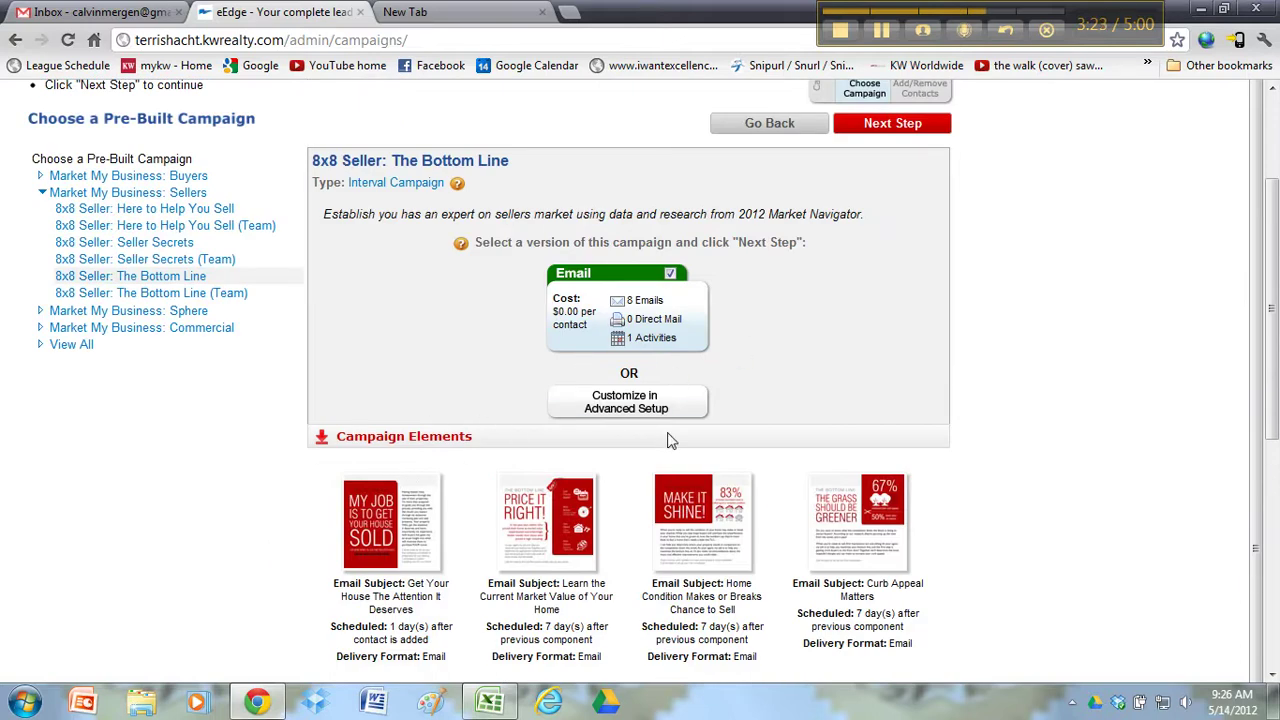
pyautogui.scroll(-3, 514, 434)
pyautogui.scroll(5, 666, 549)
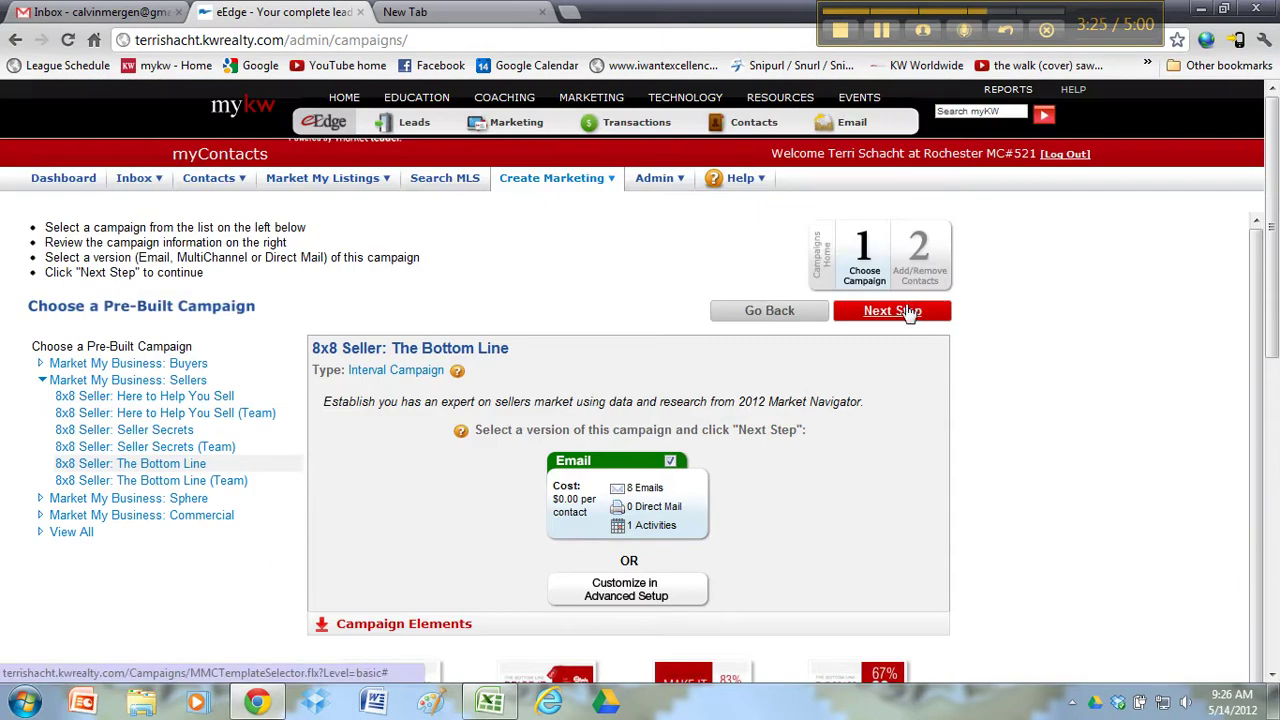
# - Proceed with the seller campaign and save it without contacts, continuing to the campaigns home
pyautogui.click(905, 314)
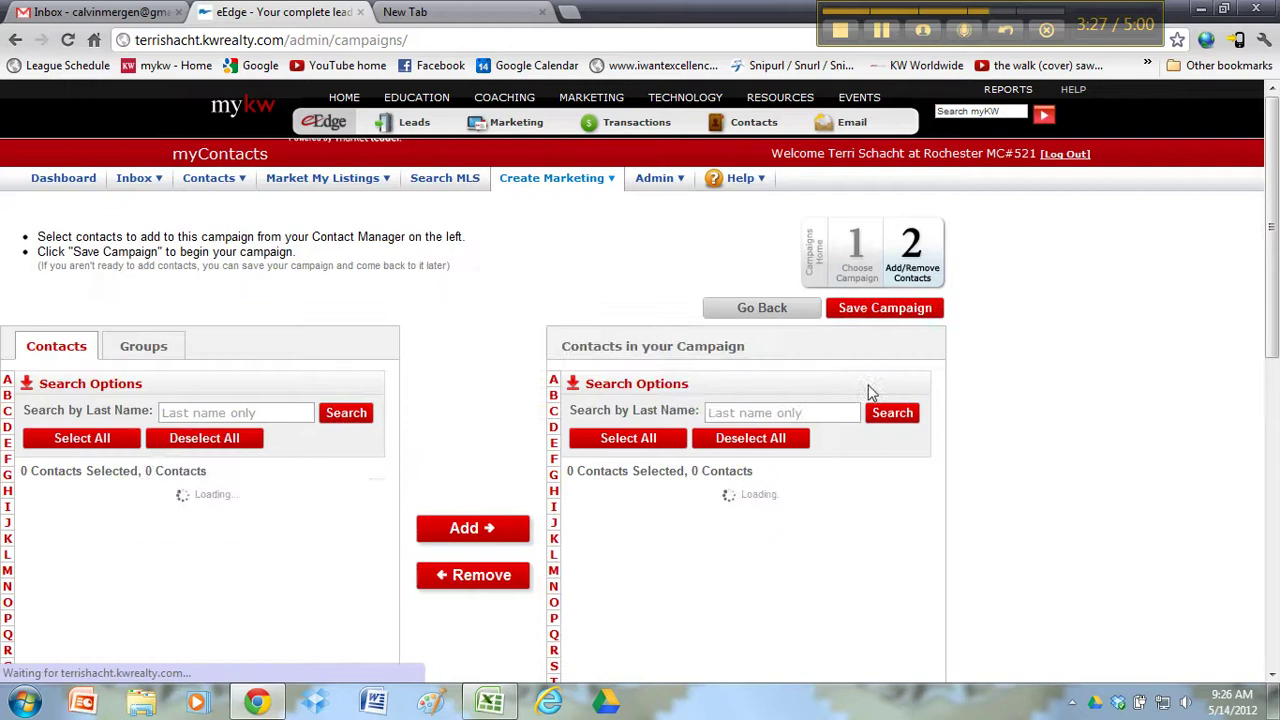
pyautogui.click(885, 316)
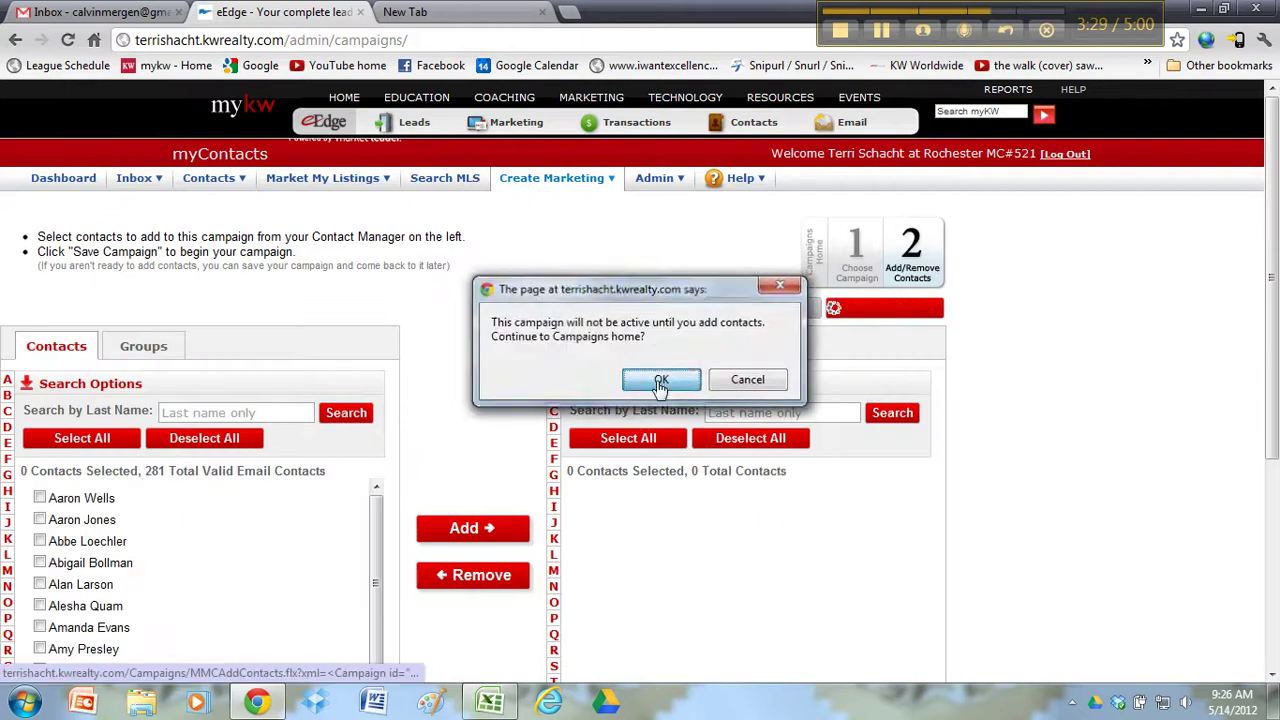
pyautogui.click(661, 377)
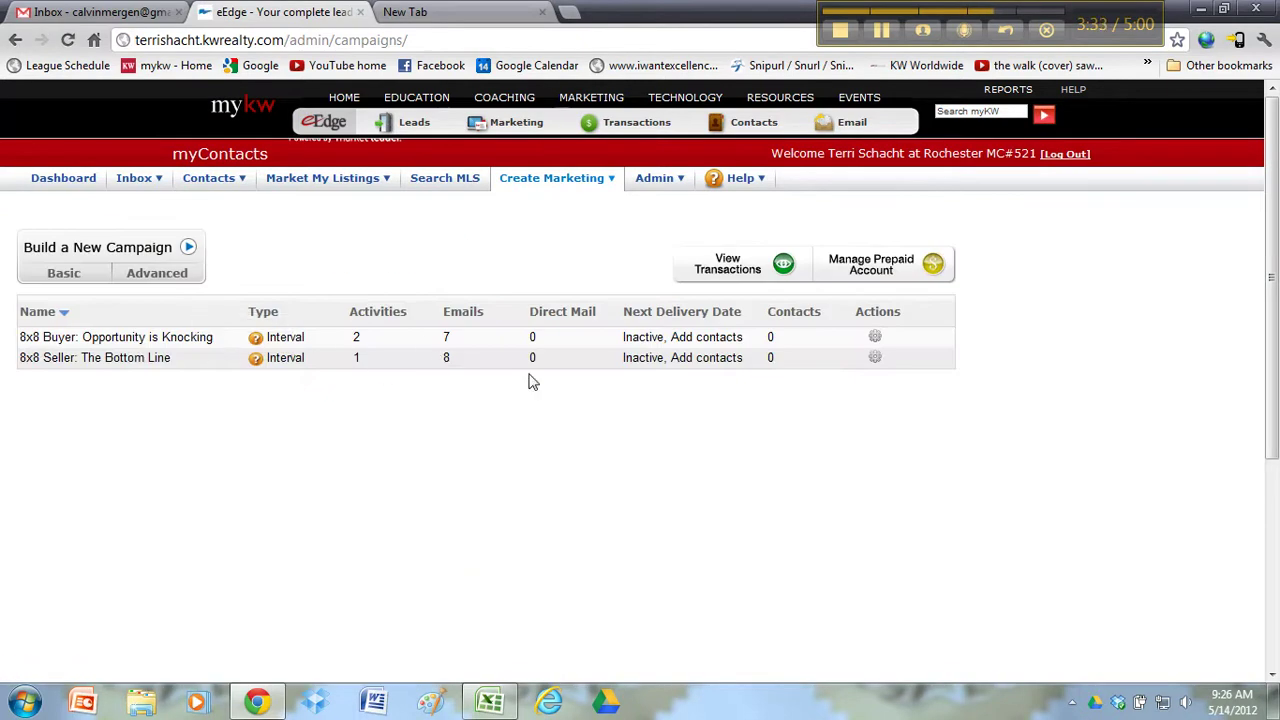
pyautogui.moveTo(650, 337); pyautogui.dragTo(647, 366)
pyautogui.click(650, 404)
# - Start a third Basic campaign, choosing "33 Touch: On Your Side" from the sphere group, and expand its campaign elements
pyautogui.click(72, 277)
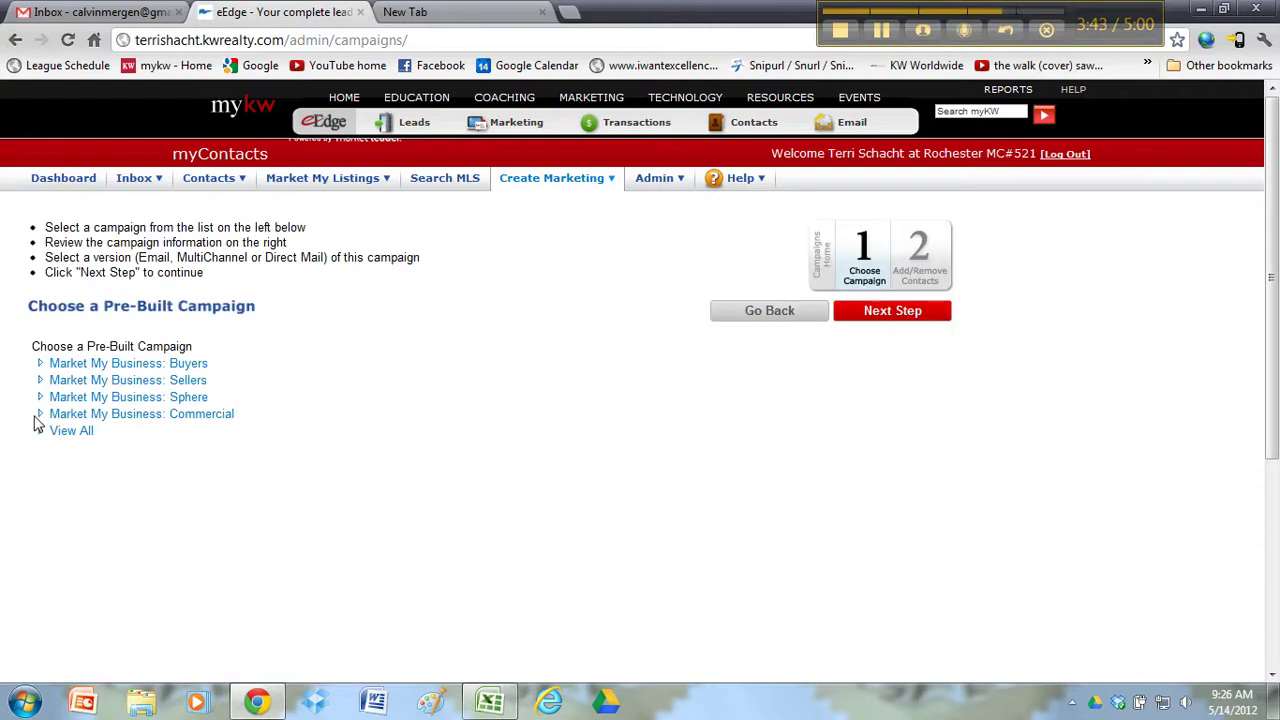
pyautogui.click(40, 397)
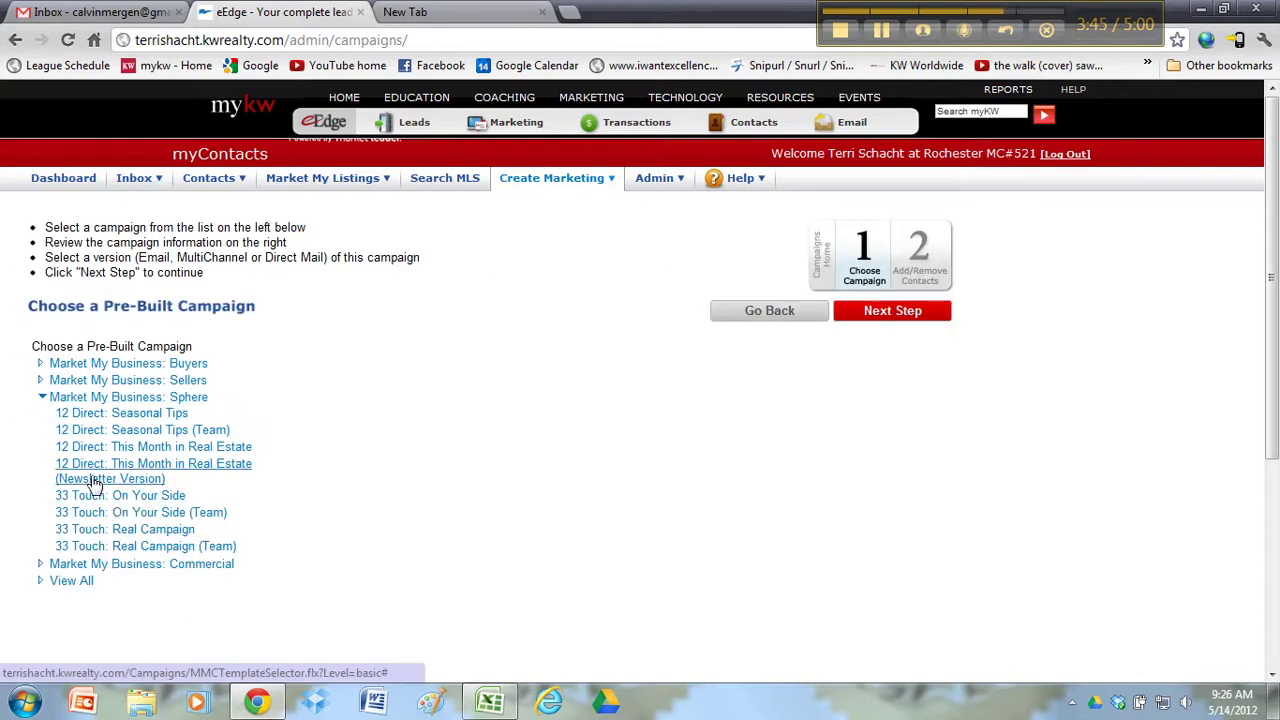
pyautogui.click(119, 503)
pyautogui.scroll(-4, 347, 360)
pyautogui.click(320, 268)
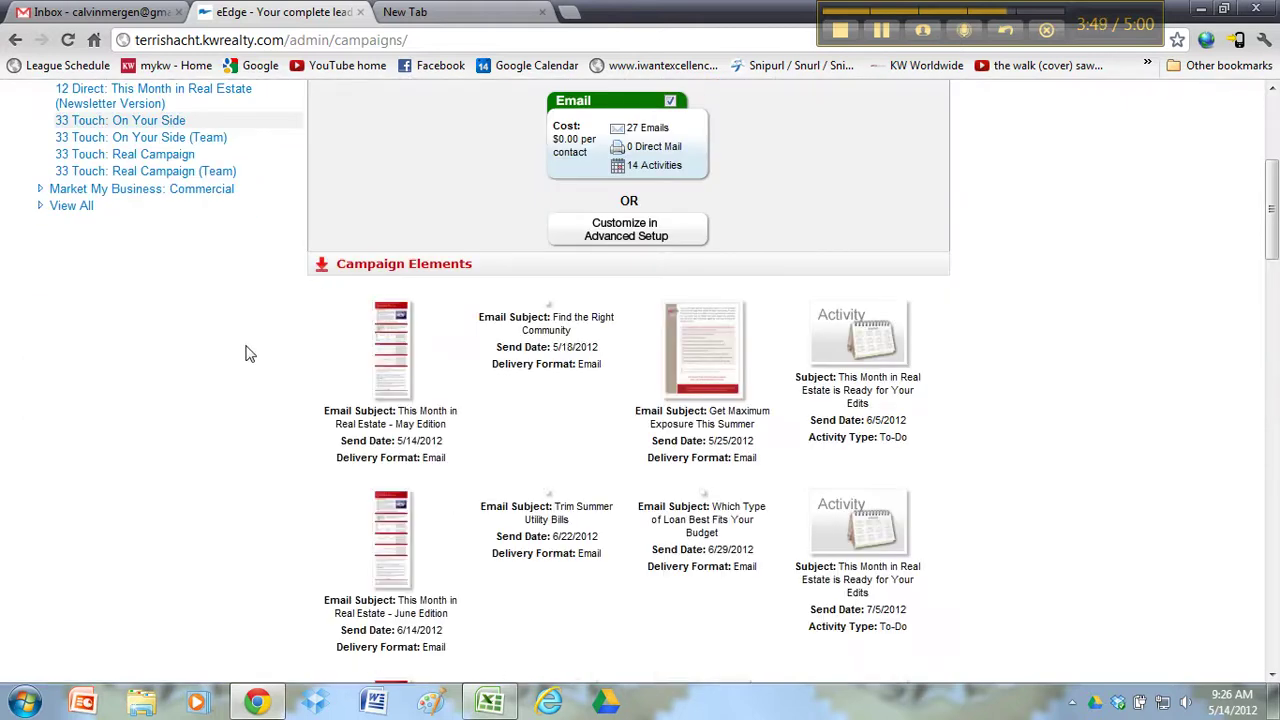
# - Proceed with the "33 Touch: On Your Side" campaign and save it without contacts, continuing to the campaigns home
pyautogui.scroll(-3, 250, 352)
pyautogui.scroll(7, 250, 354)
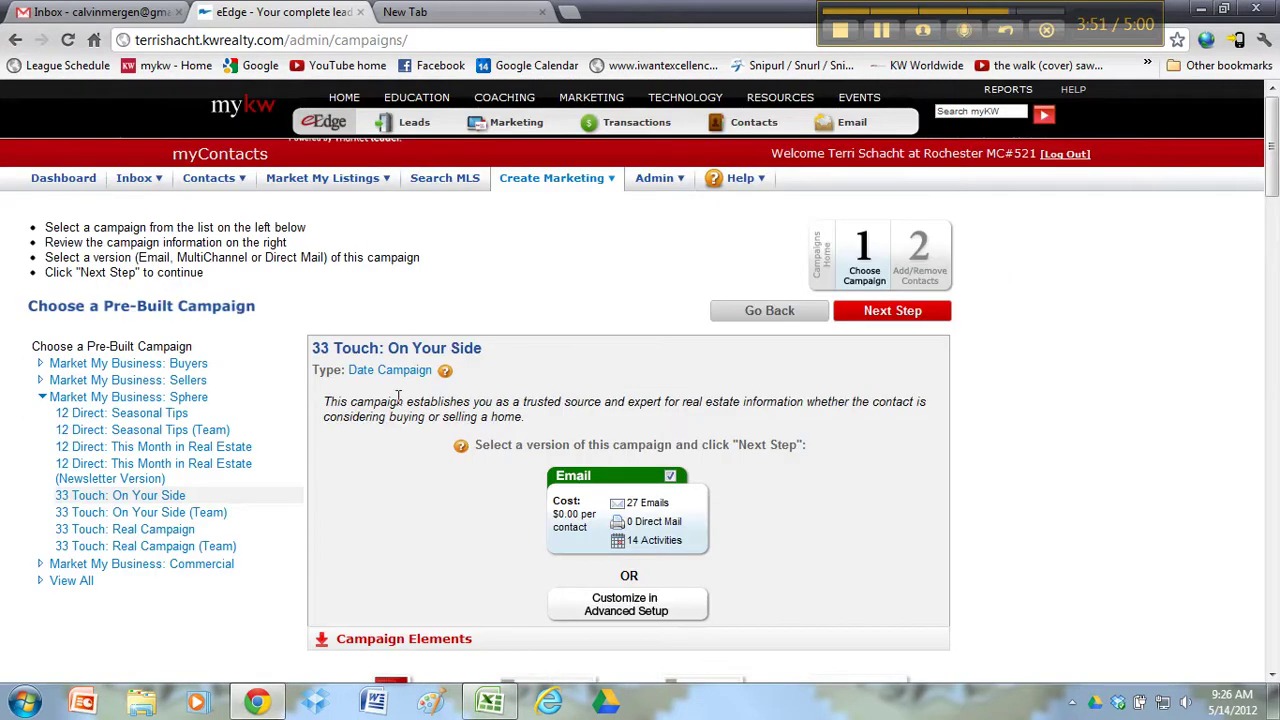
pyautogui.scroll(-2, 617, 503)
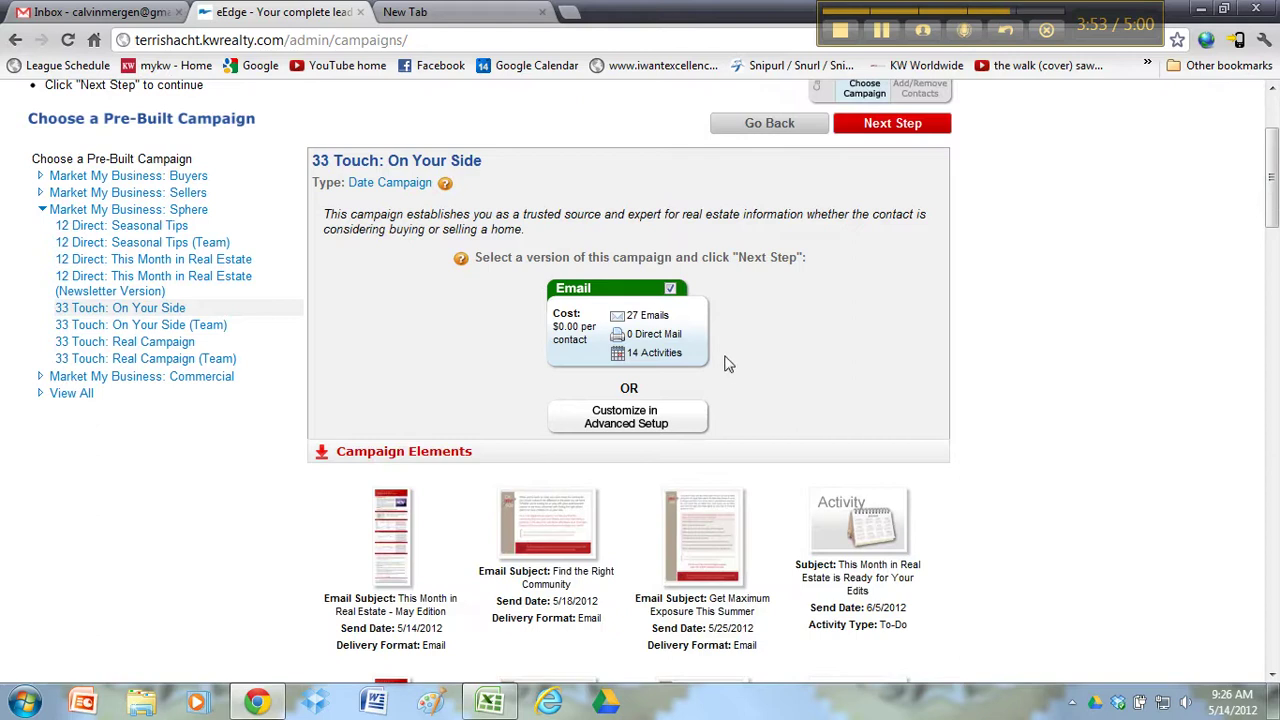
pyautogui.scroll(2, 798, 349)
pyautogui.click(888, 316)
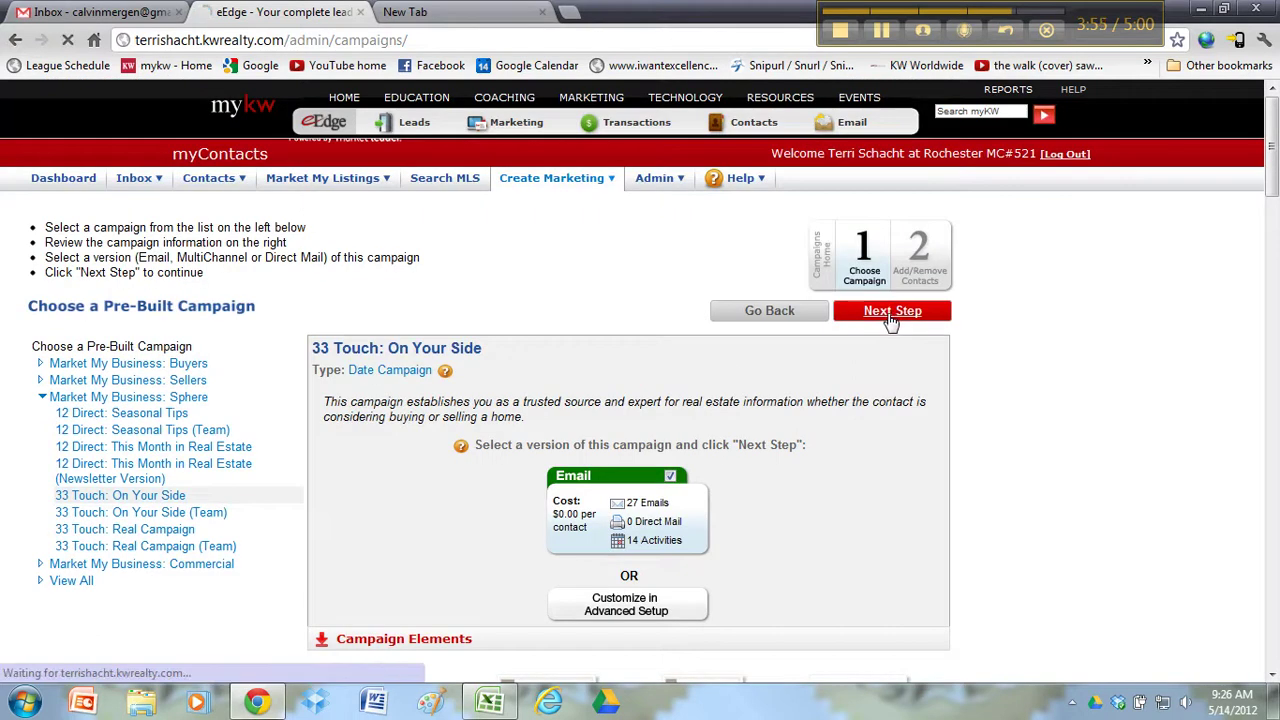
pyautogui.click(884, 316)
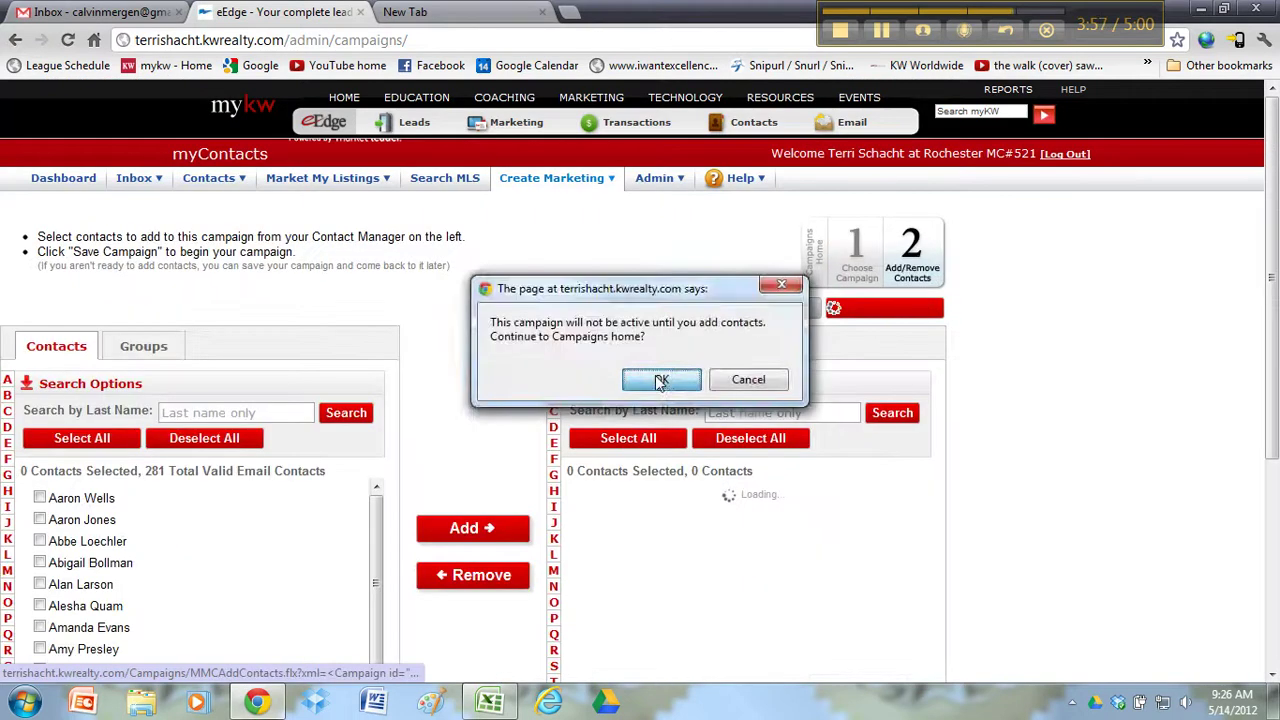
pyautogui.click(663, 380)
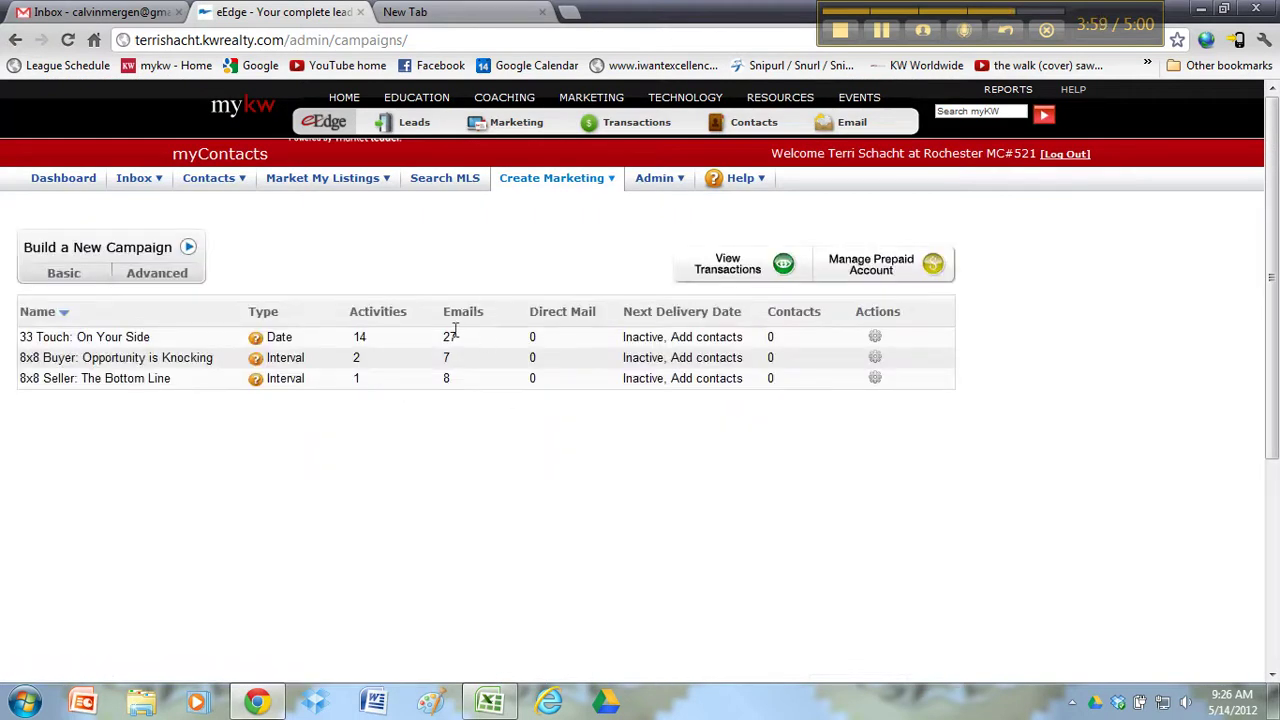
# - Open the third visible buyer's record from the list of all contacts and bring up the campaigns that contact can be added to
pyautogui.moveTo(285, 396)
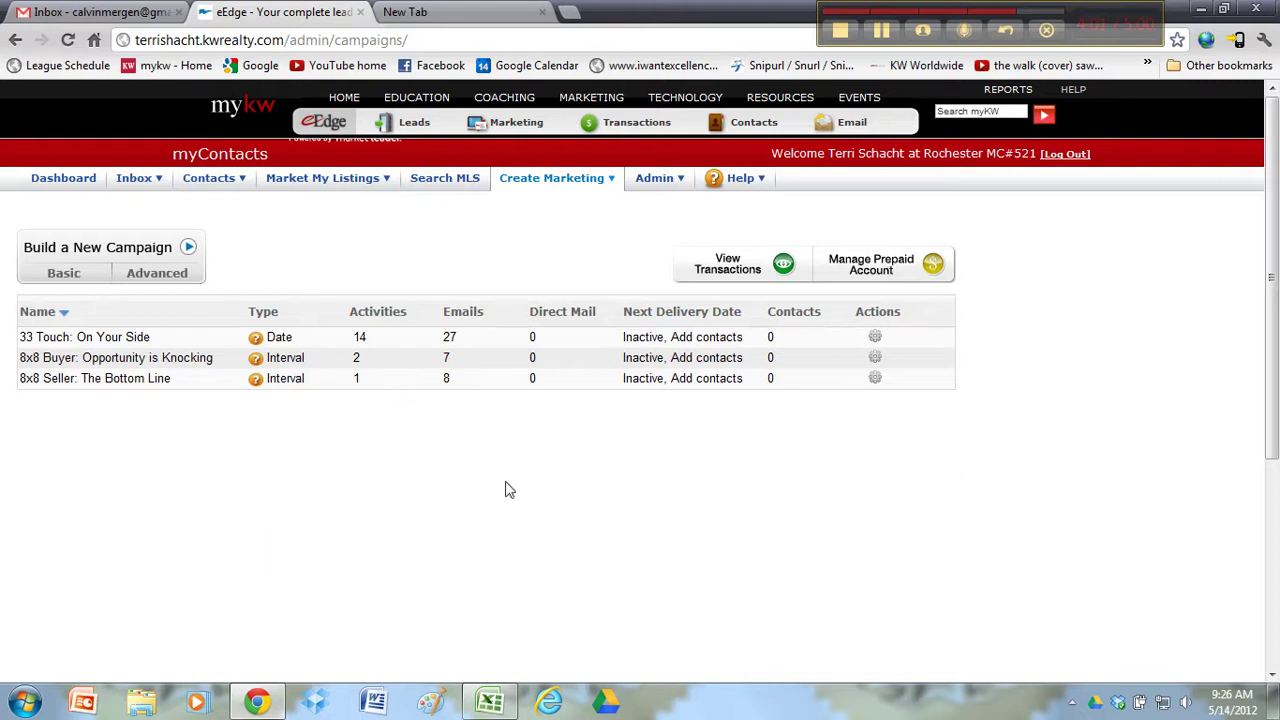
pyautogui.moveTo(200, 188)
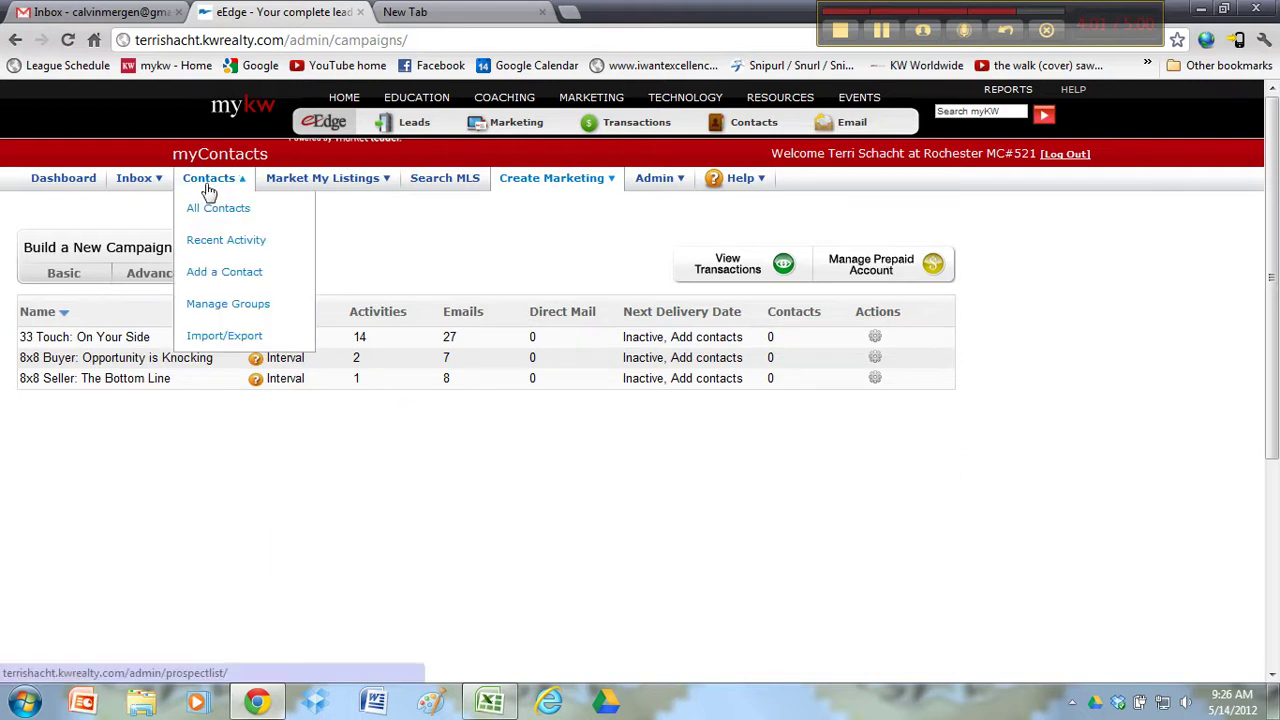
pyautogui.click(214, 212)
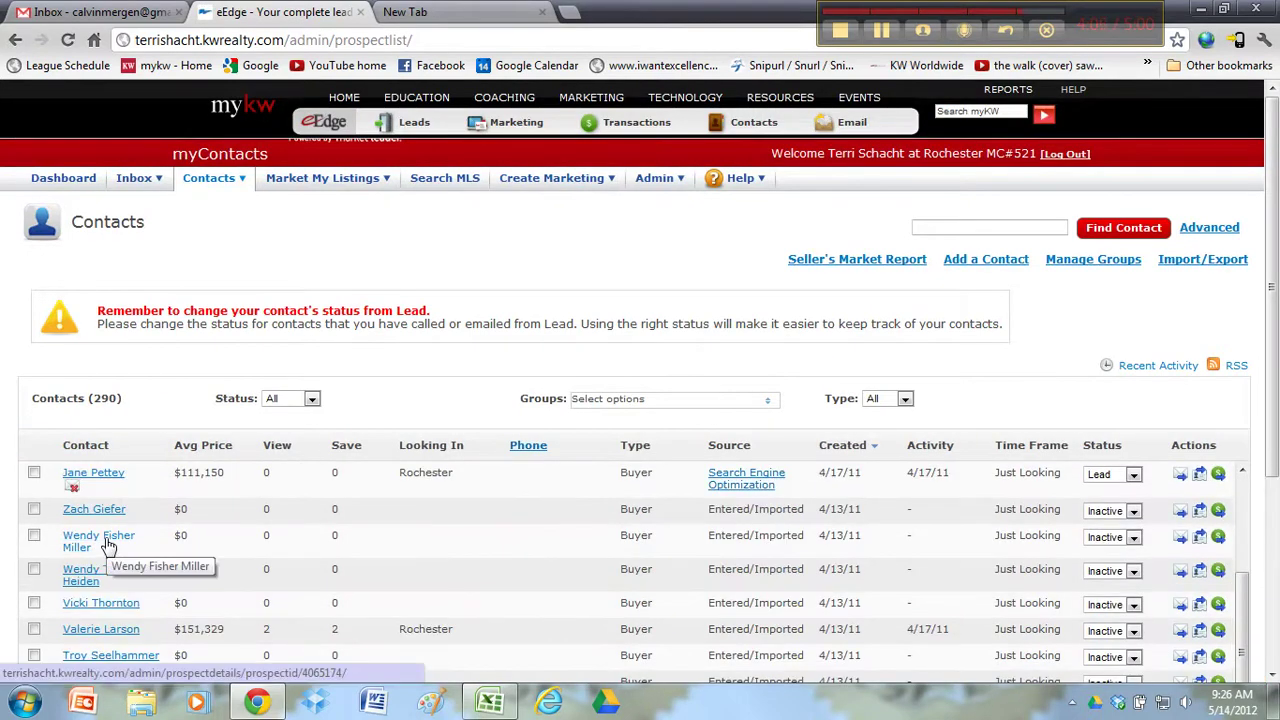
pyautogui.click(108, 545)
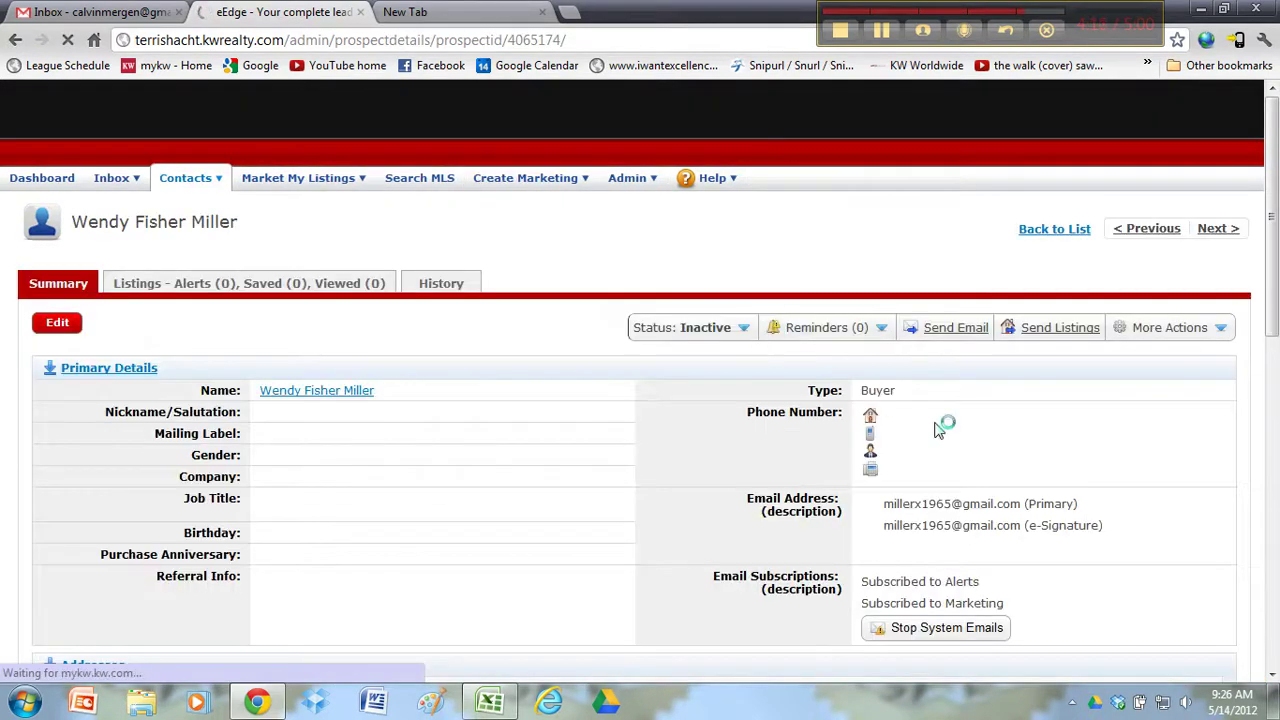
pyautogui.click(1220, 332)
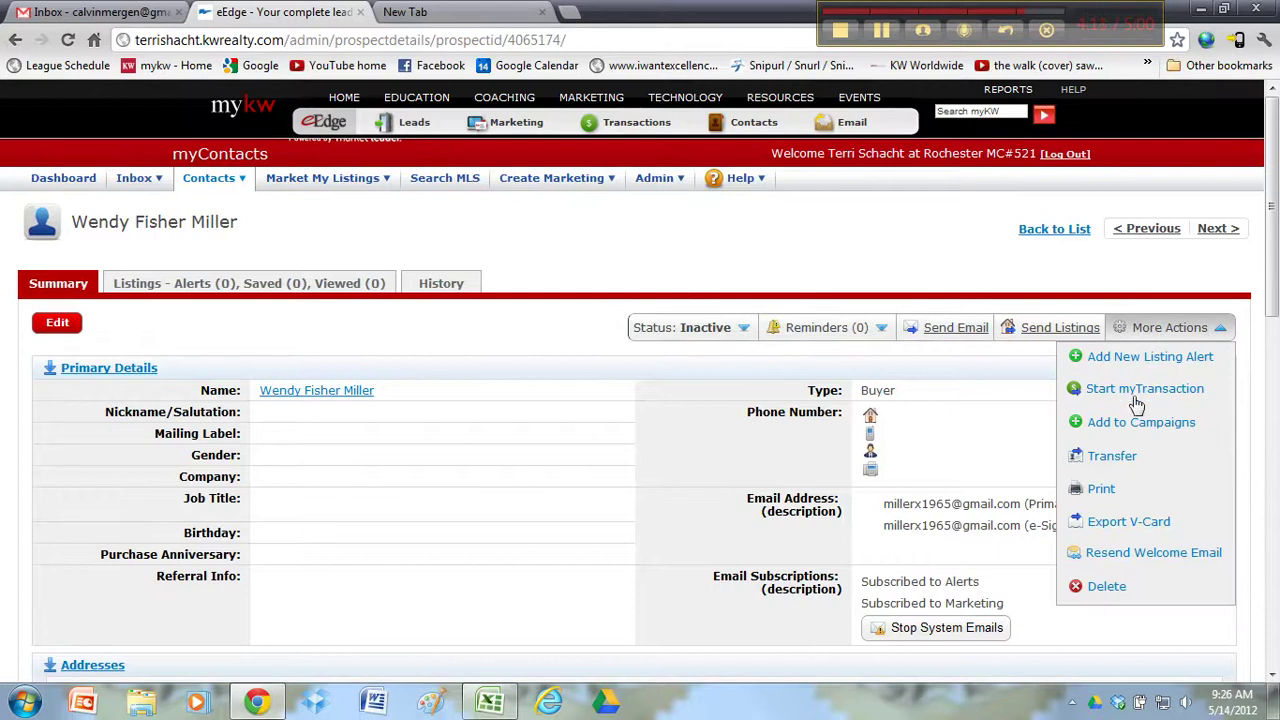
pyautogui.click(1122, 432)
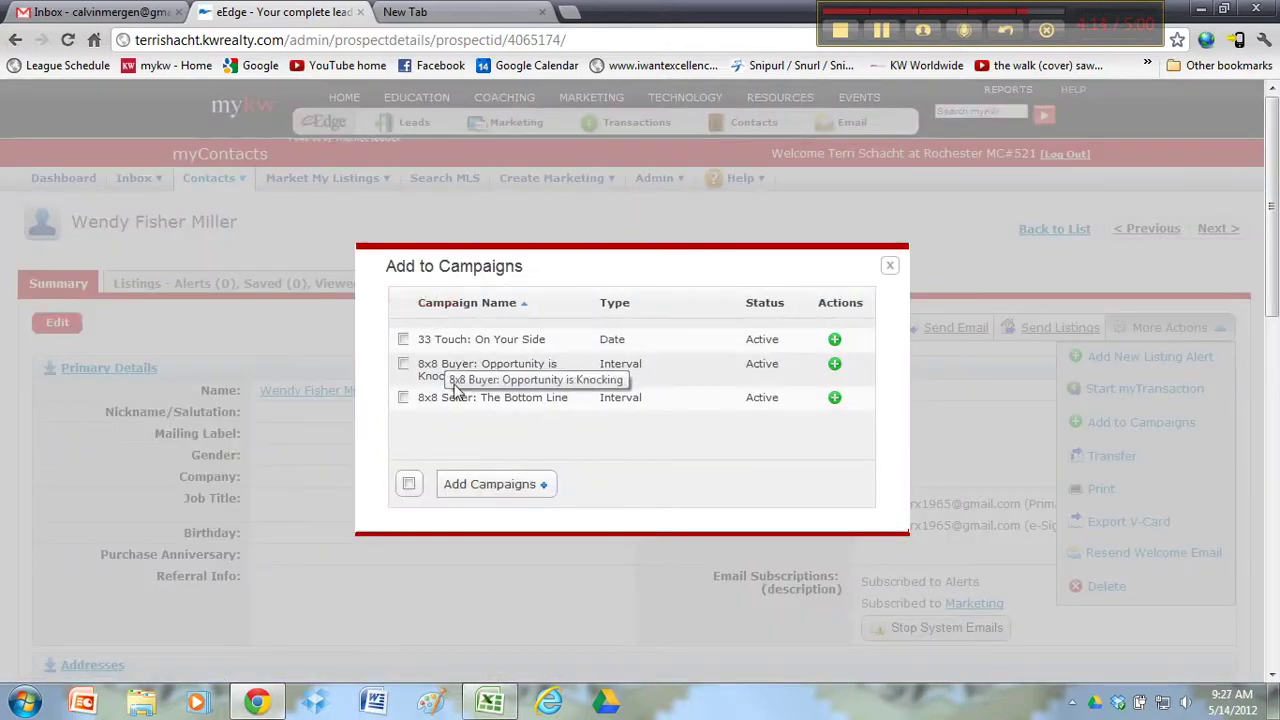